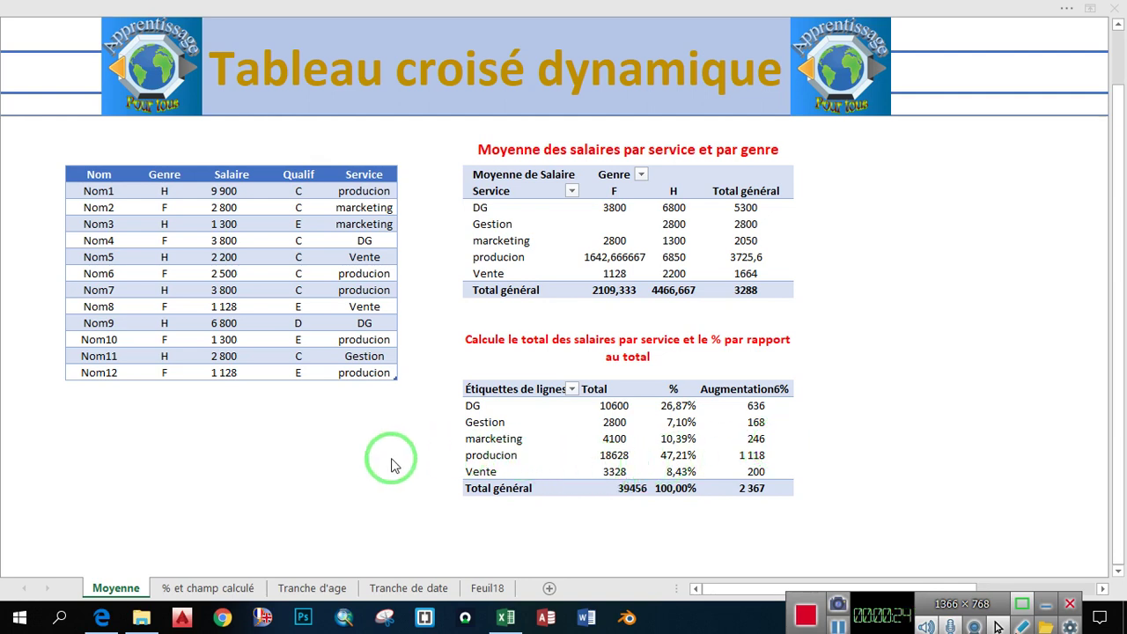
- Examine the salary table and the two pivot tables on the Moyenne sheet
left_click(354, 459)
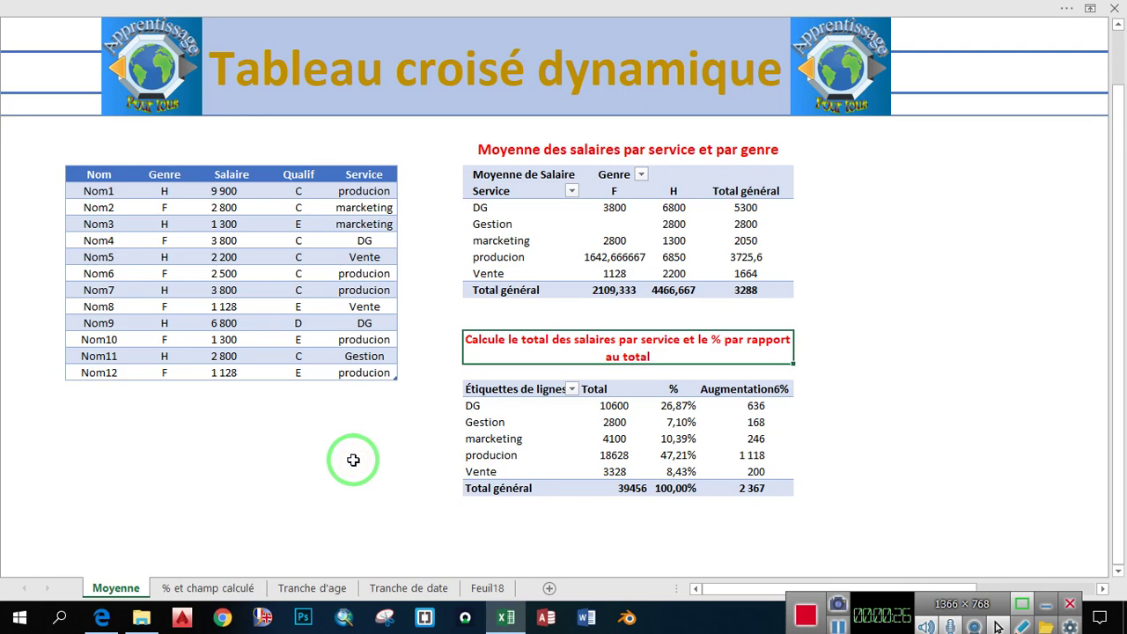
left_click(353, 476)
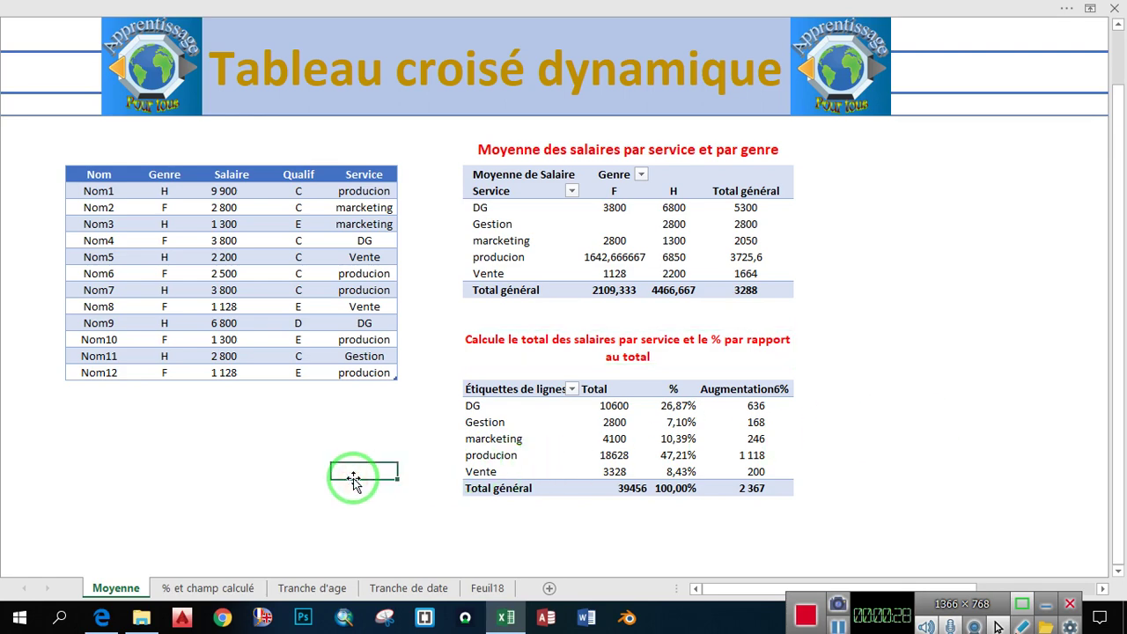
scroll(353, 466, "up", 1)
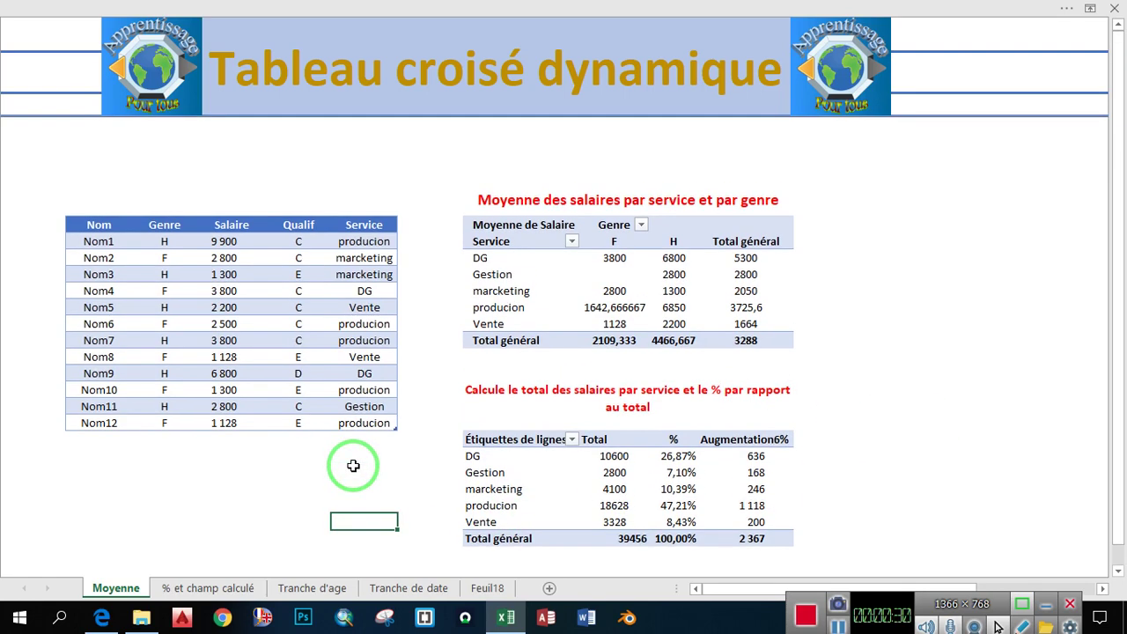
scroll(353, 466, "down", 1)
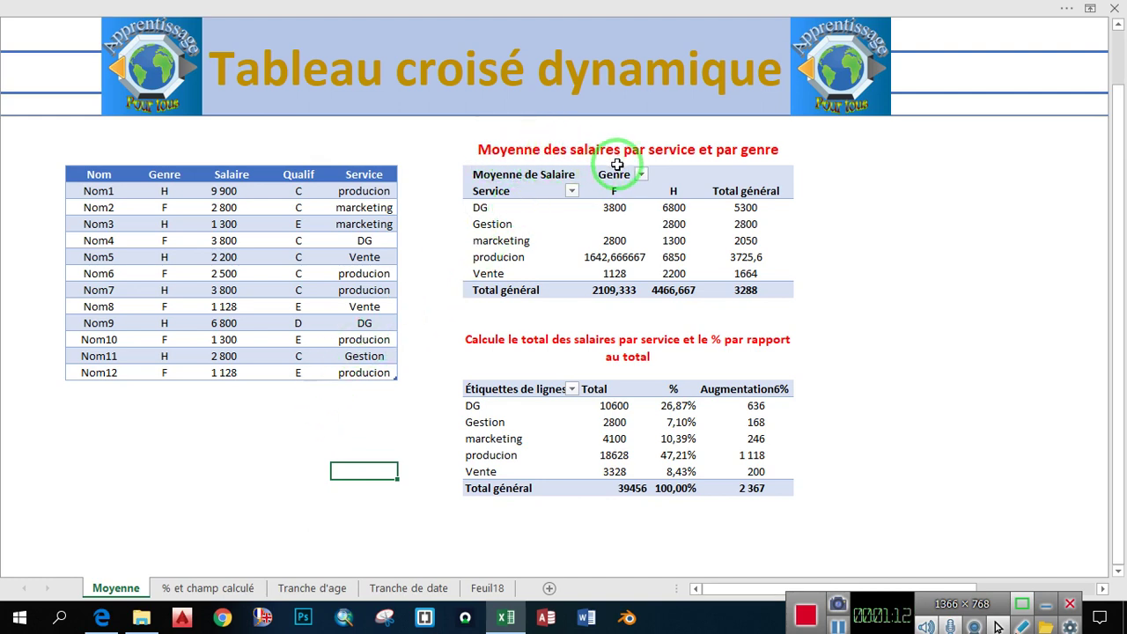
mouse_move(588, 238)
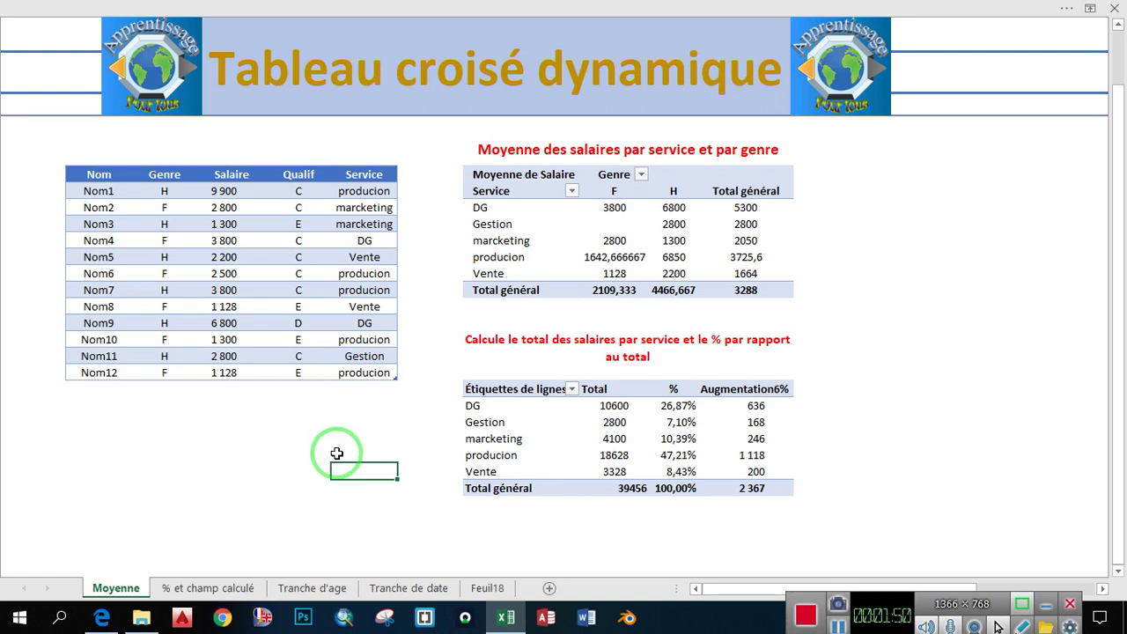
scroll(338, 454, "down", 9)
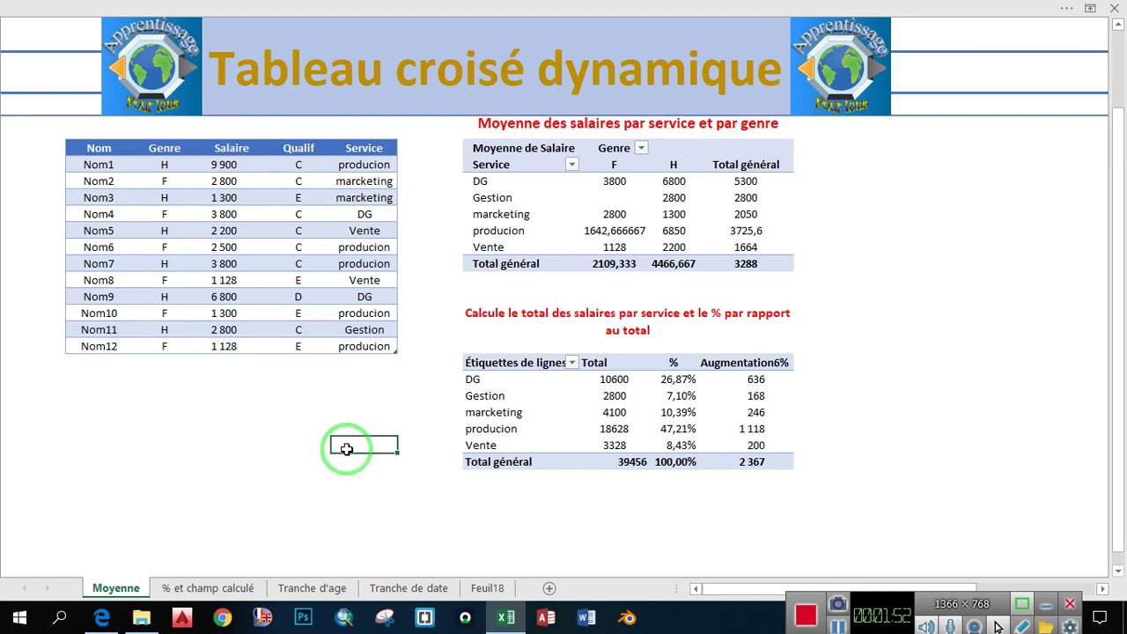
scroll(454, 355, "up", 9)
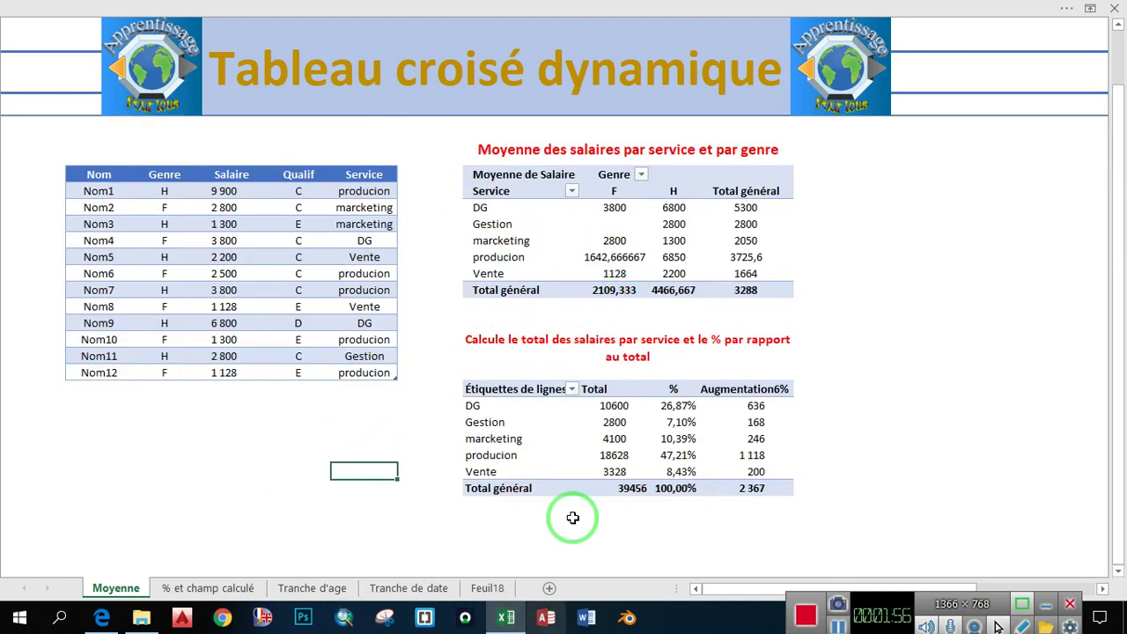
- Leave the full-screen display and show the formula bar and the row and column headings
left_click(1064, 16)
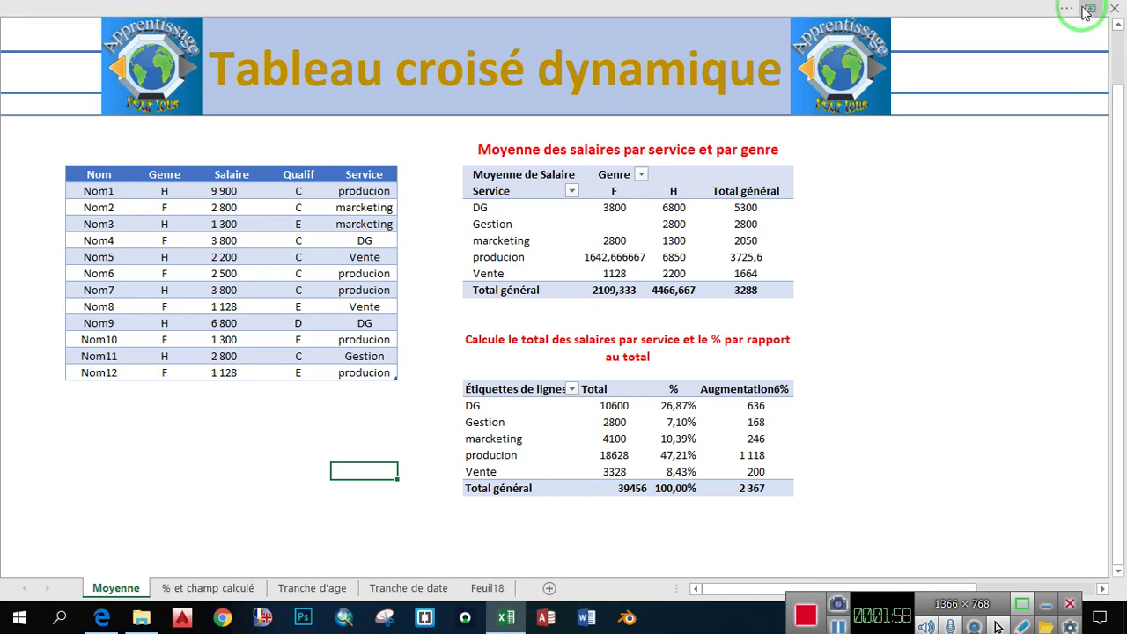
left_click(1071, 7)
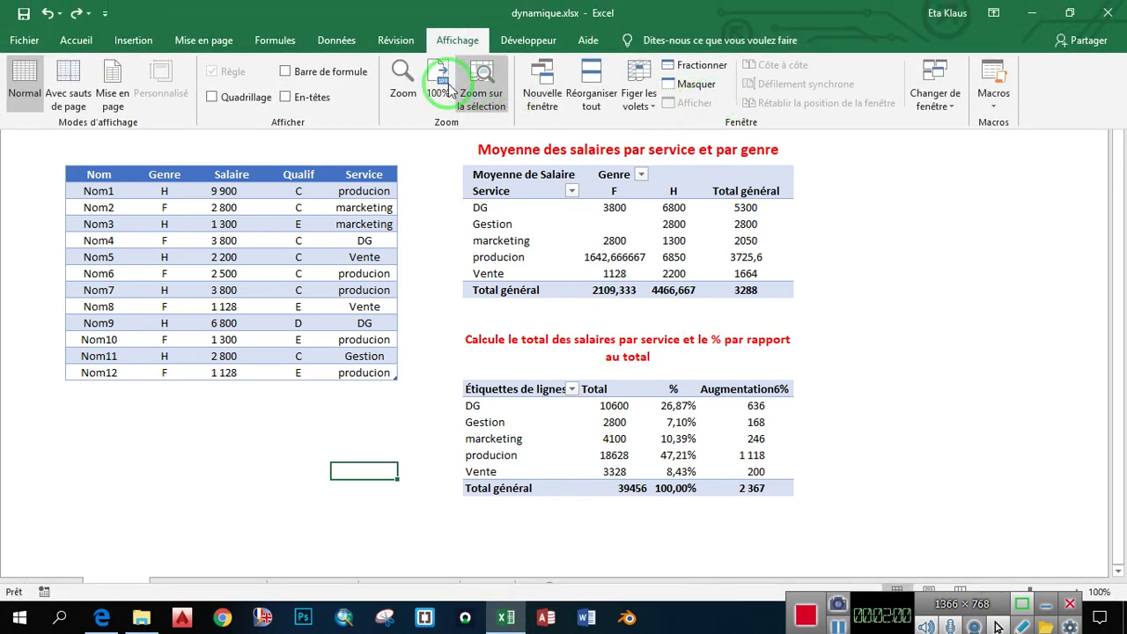
left_click(975, 173)
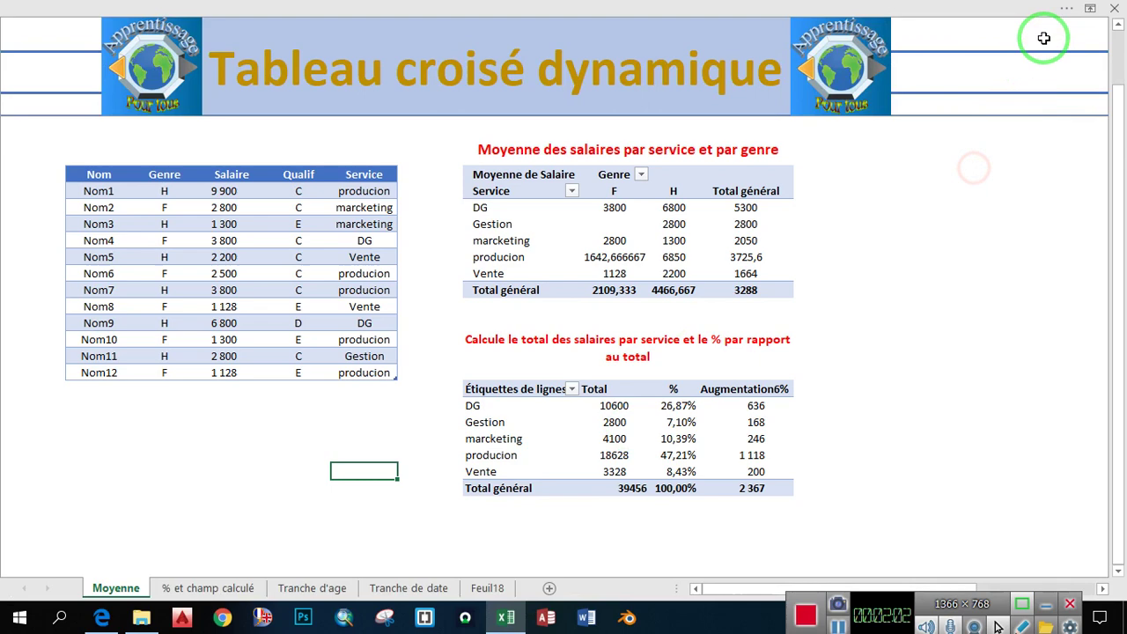
left_click(1090, 8)
left_click(934, 132)
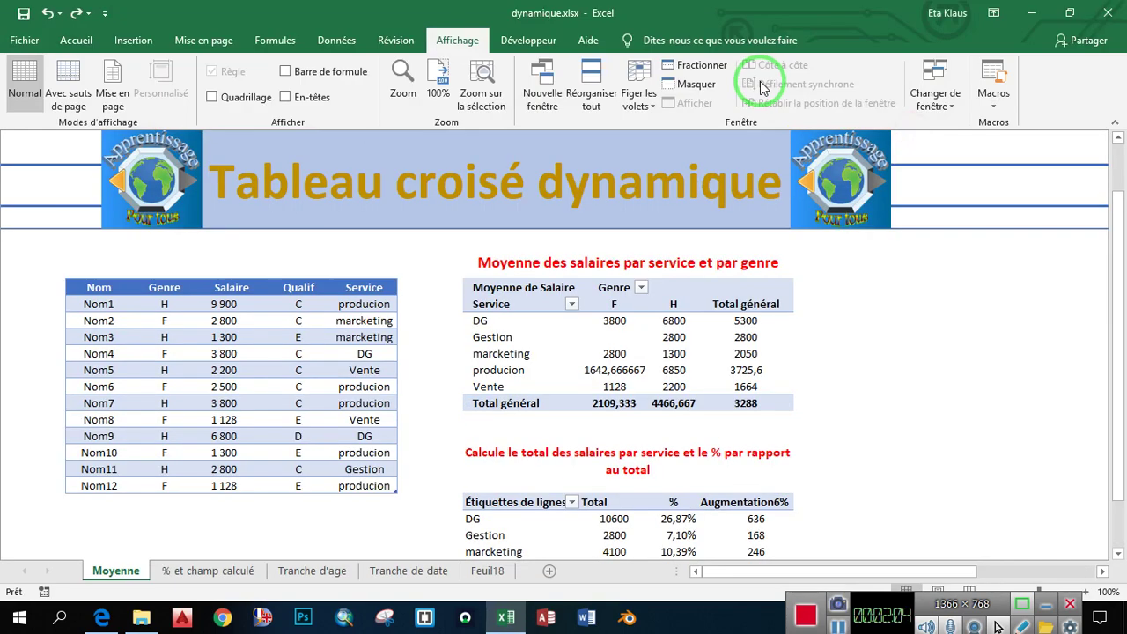
left_click(286, 97)
left_click(285, 71)
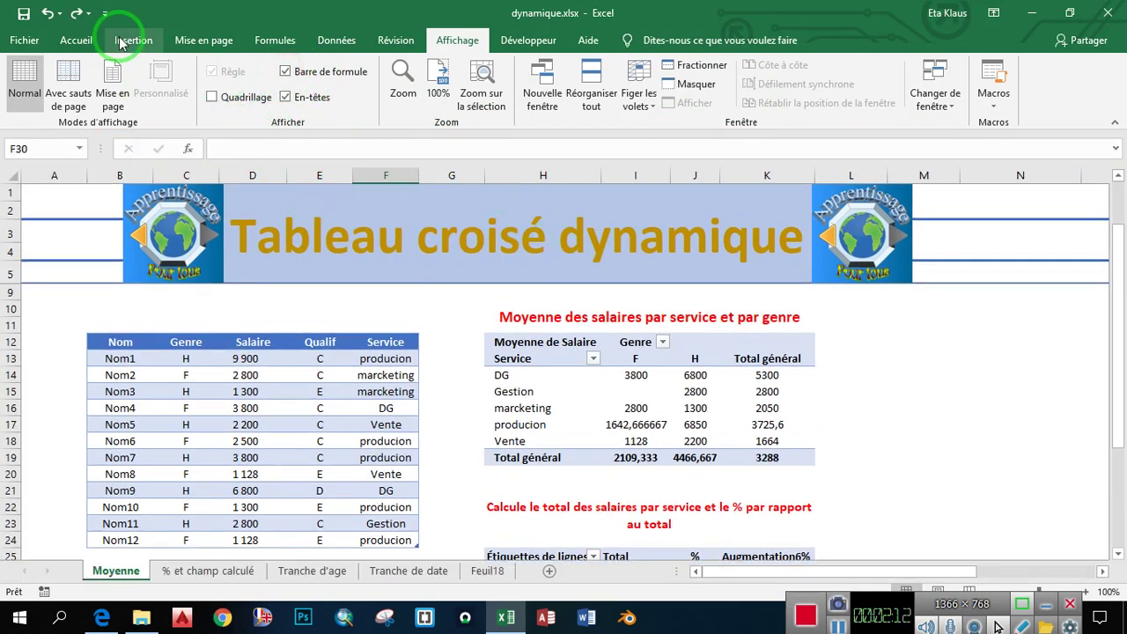
- Examine the average-salary pivot table by service and gender, its title cell and the totals pivot table below it
left_click(75, 40)
scroll(619, 320, "down", 2)
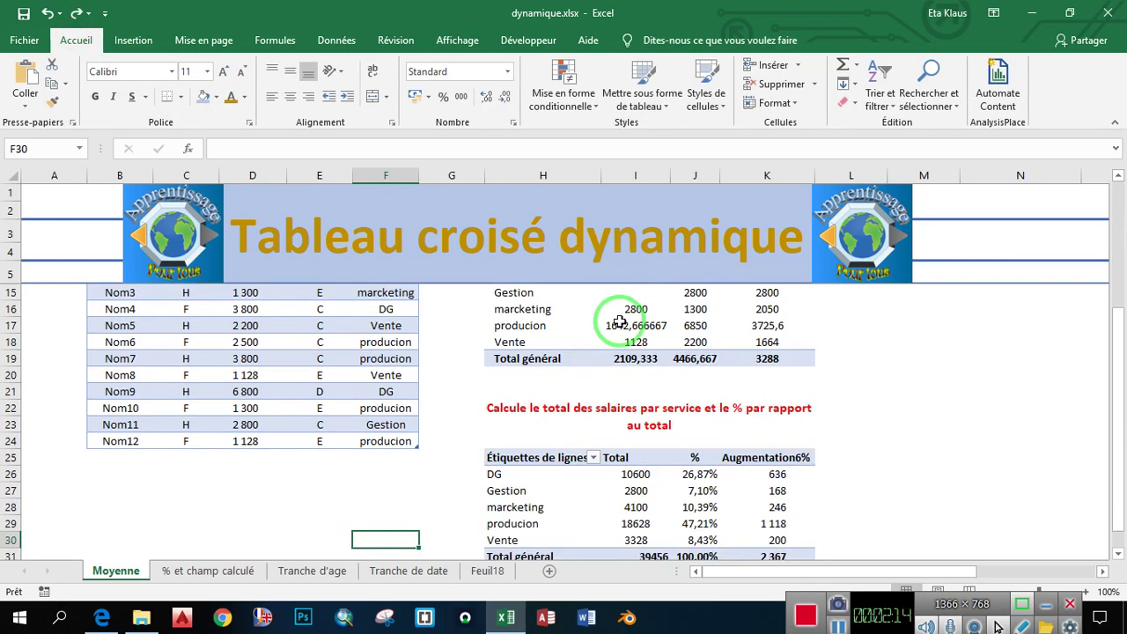
scroll(619, 320, "up", 3)
scroll(627, 332, "down", 3)
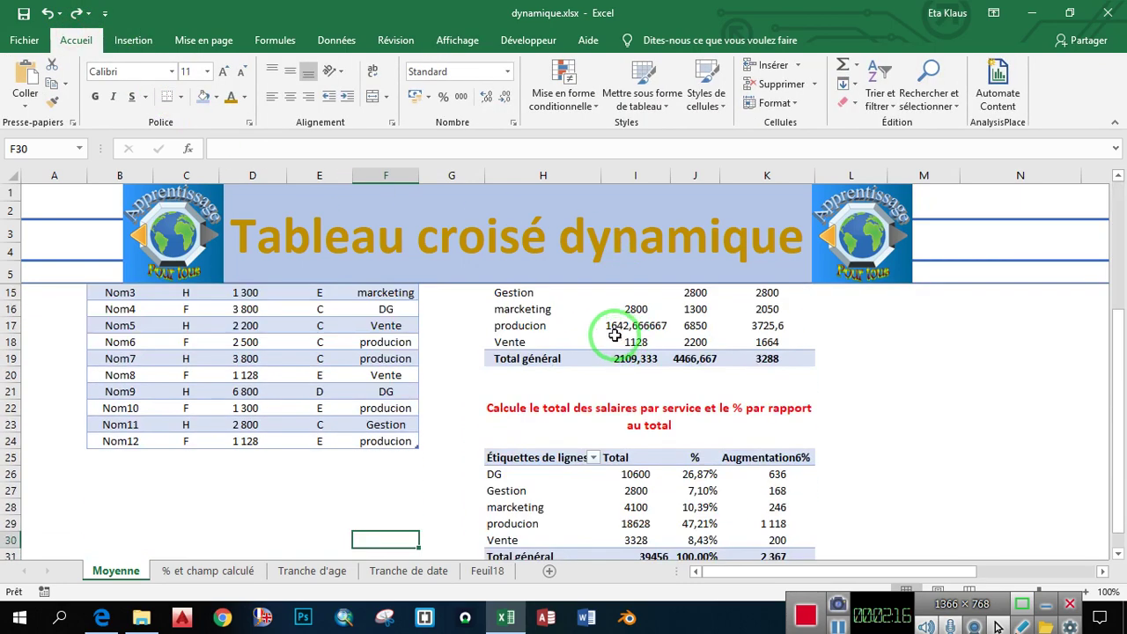
scroll(463, 377, "down", 1)
scroll(480, 368, "up", 4)
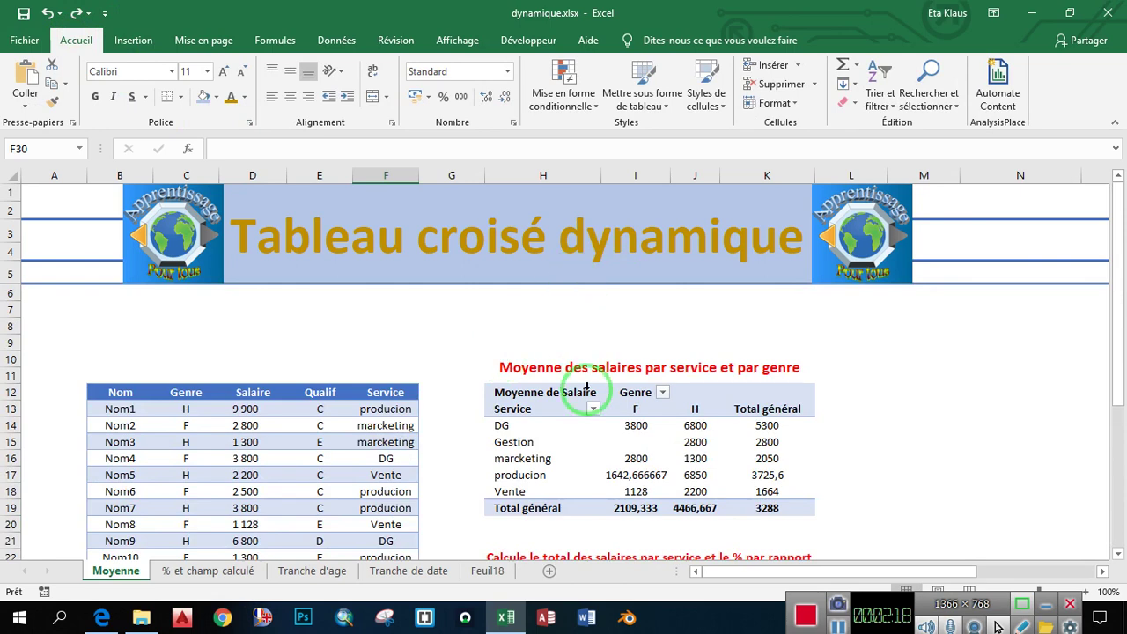
scroll(563, 323, "down", 1)
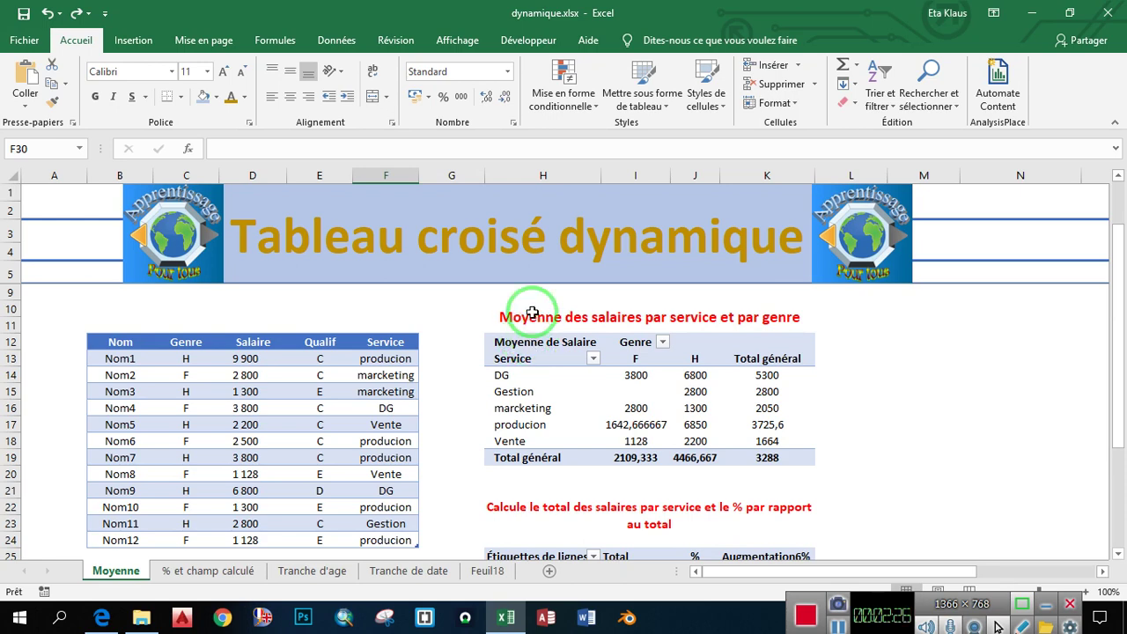
left_click(546, 326)
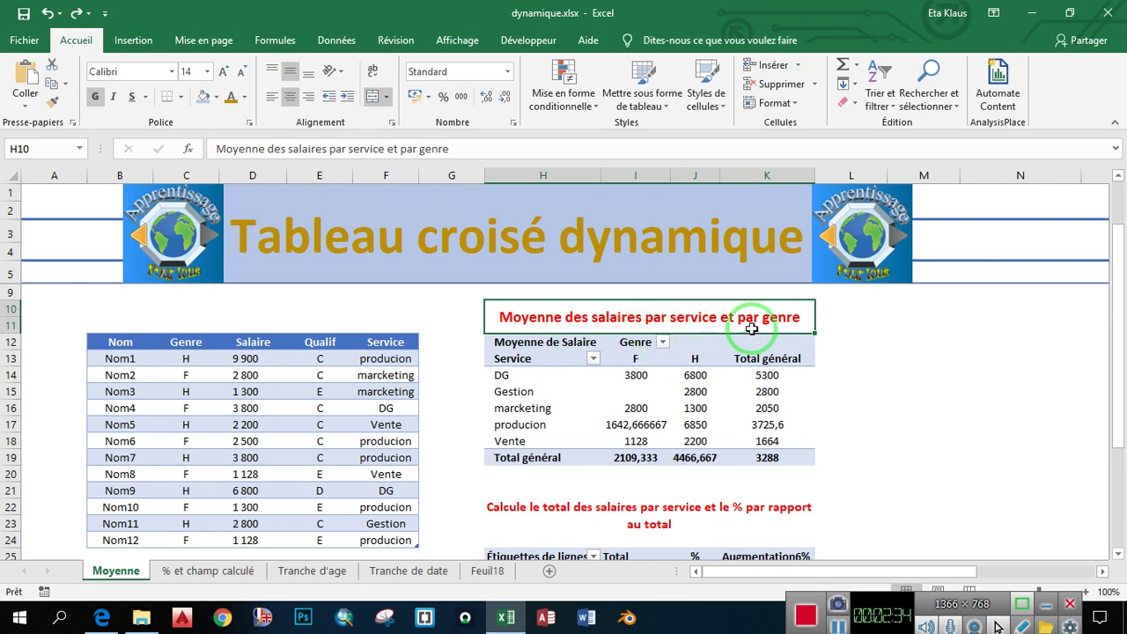
left_click(864, 369)
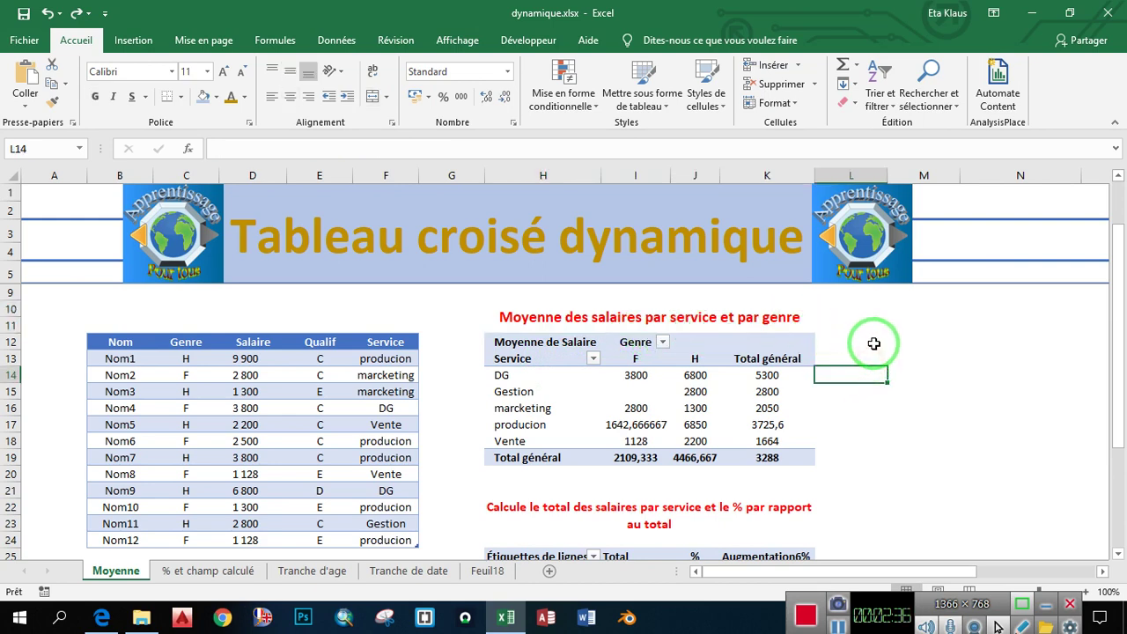
left_click(869, 343)
left_click(924, 345)
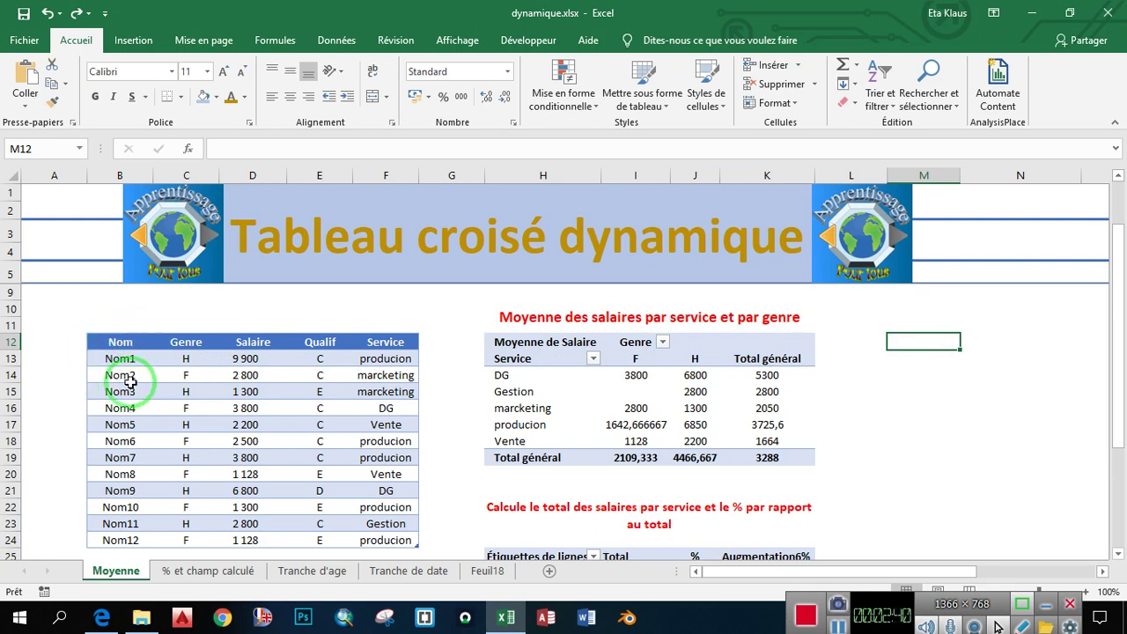
left_click(128, 346)
left_click(119, 373)
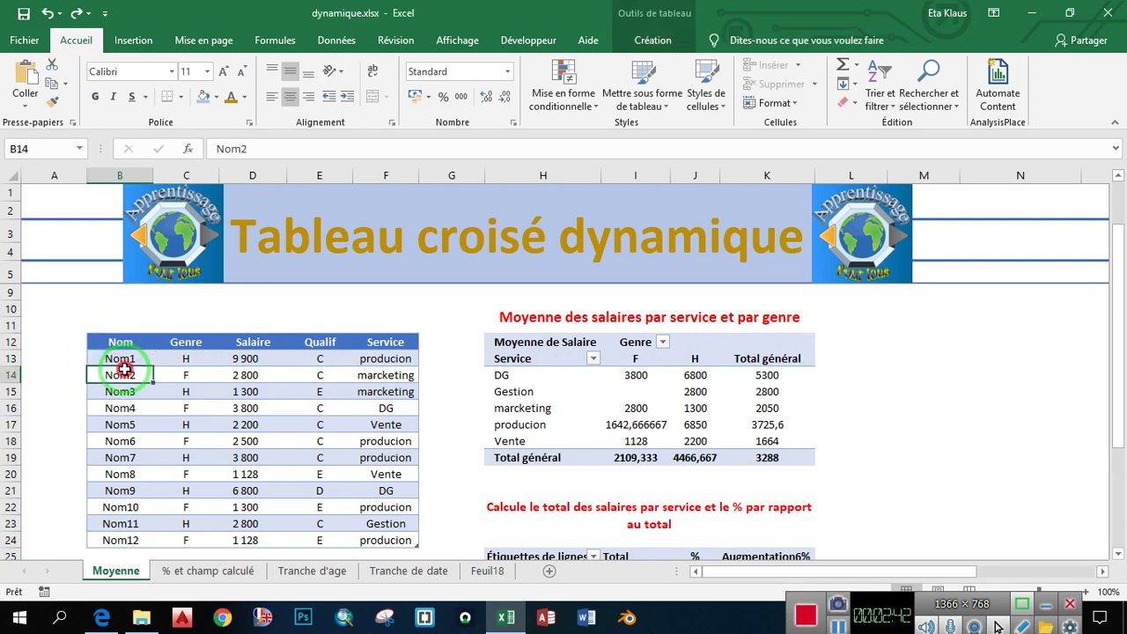
left_click(146, 40)
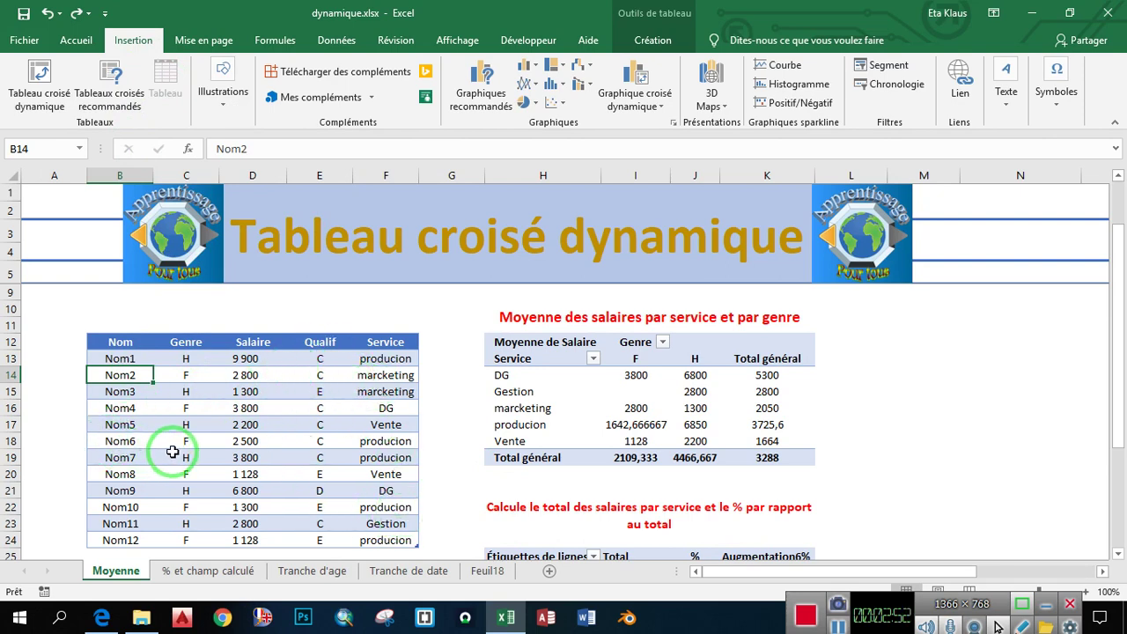
left_click(415, 441)
left_click(279, 491)
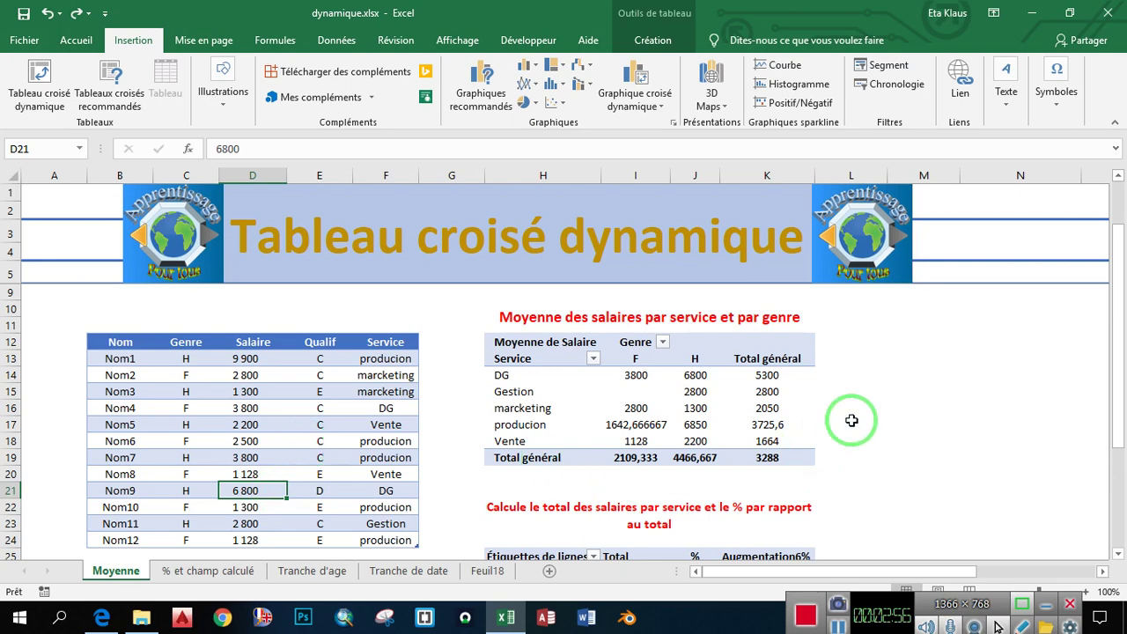
left_click(898, 346)
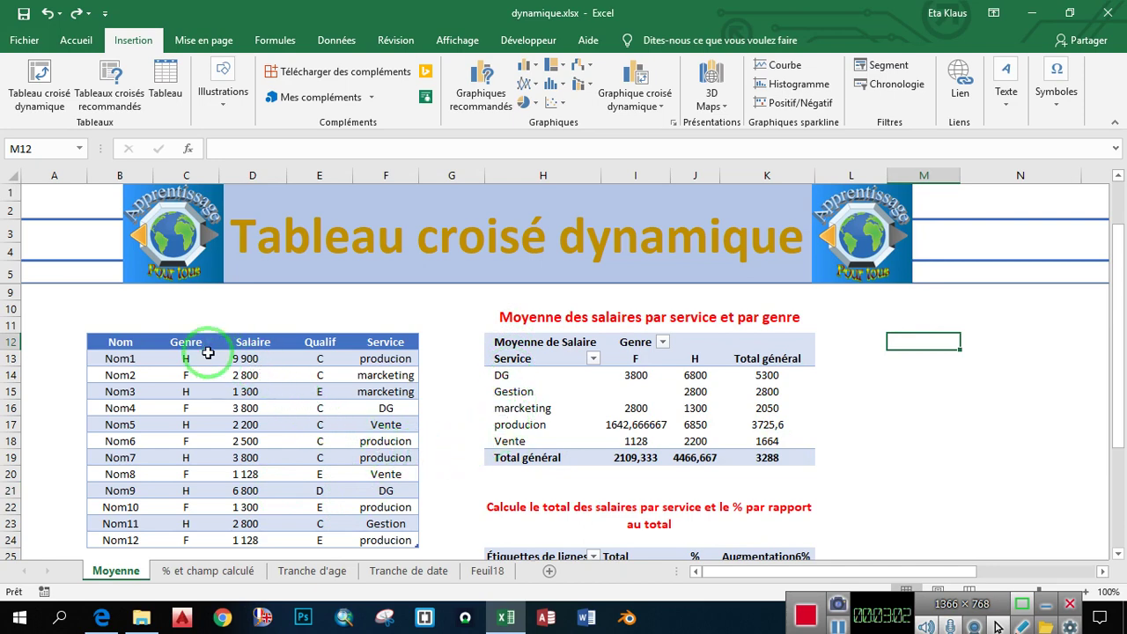
left_click_drag(121, 342, 332, 477)
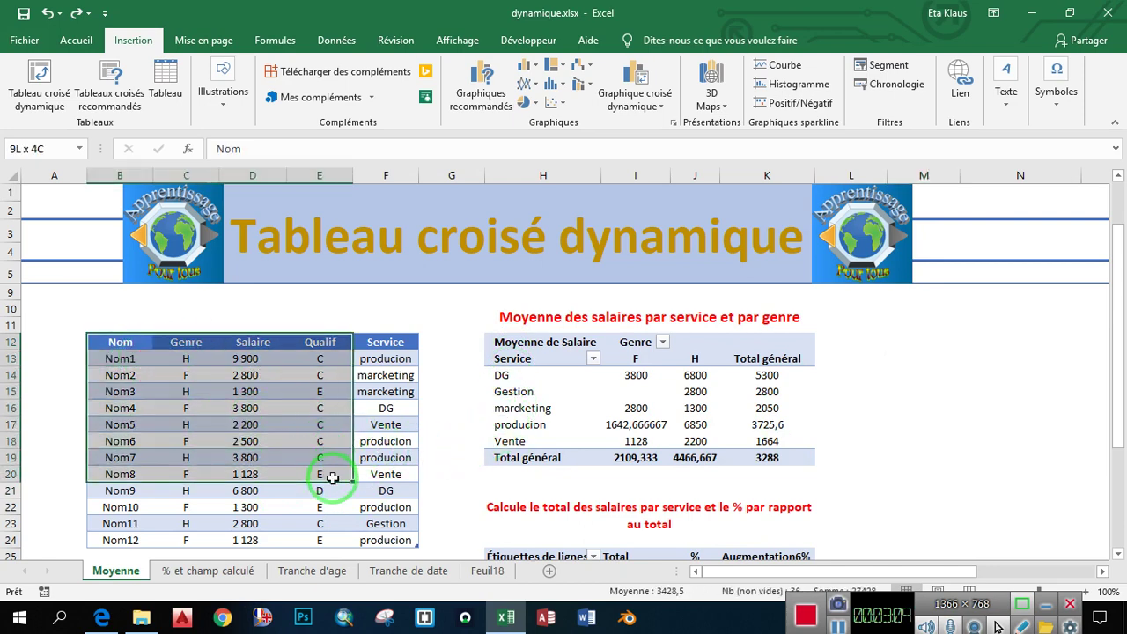
left_click(299, 507)
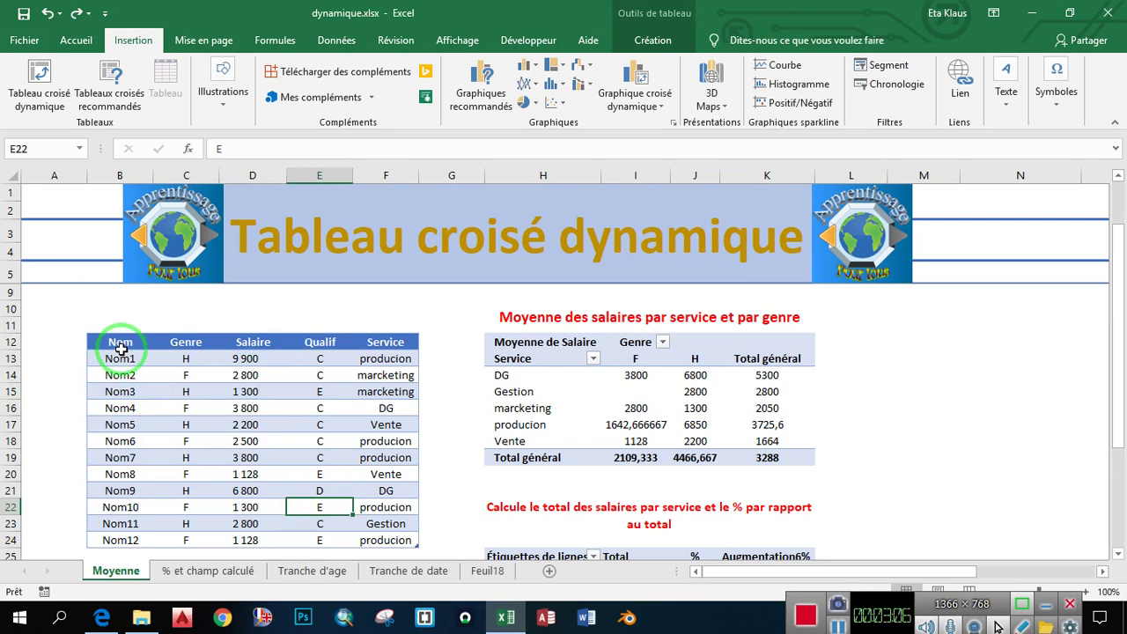
- Review the workbook's table names and the ranges they refer to in the Name Manager, then close it
left_click(121, 348)
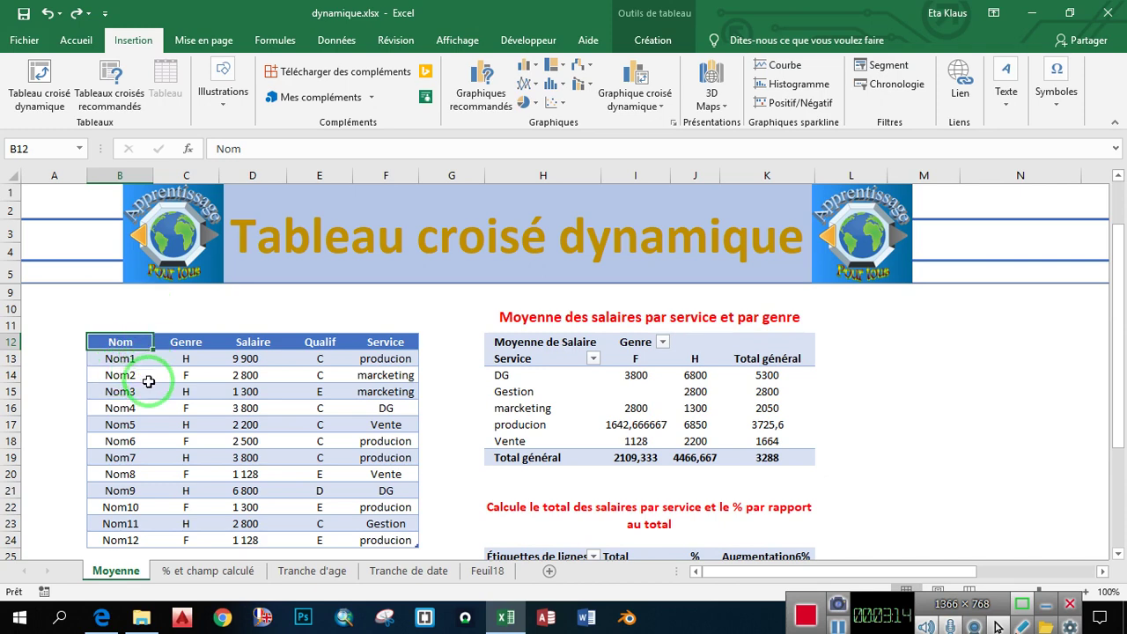
left_click(148, 382)
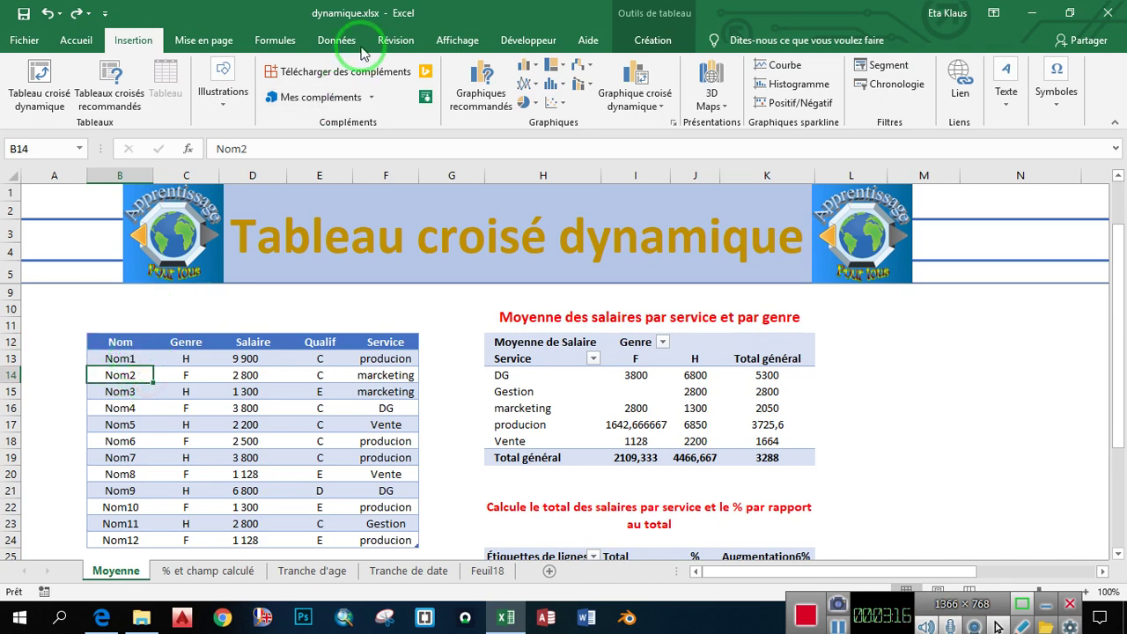
left_click(277, 44)
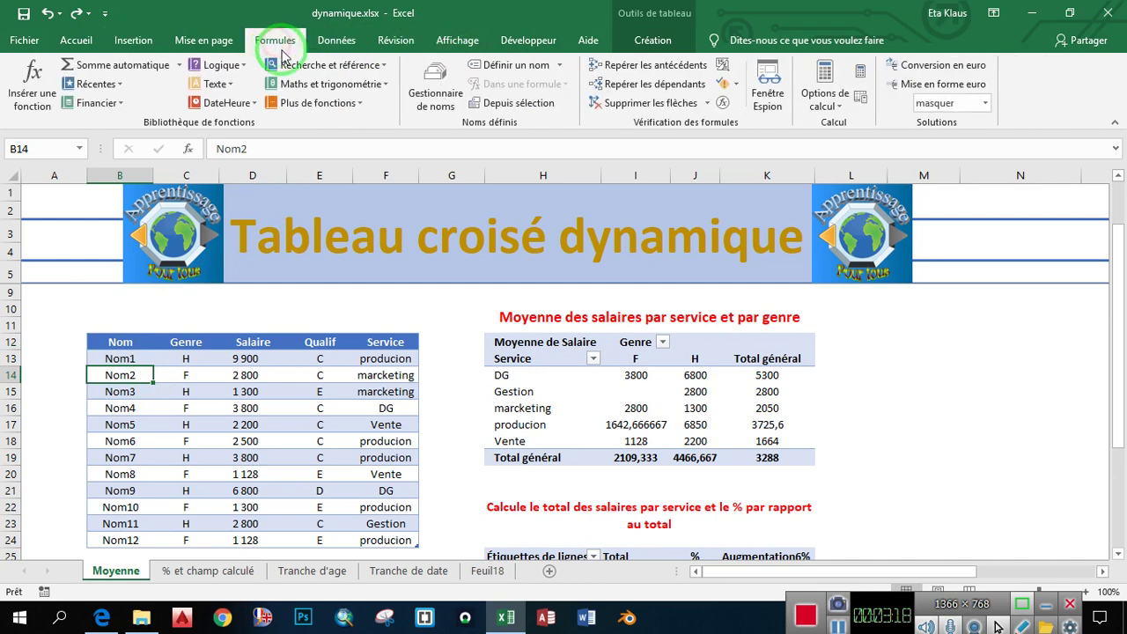
left_click(434, 93)
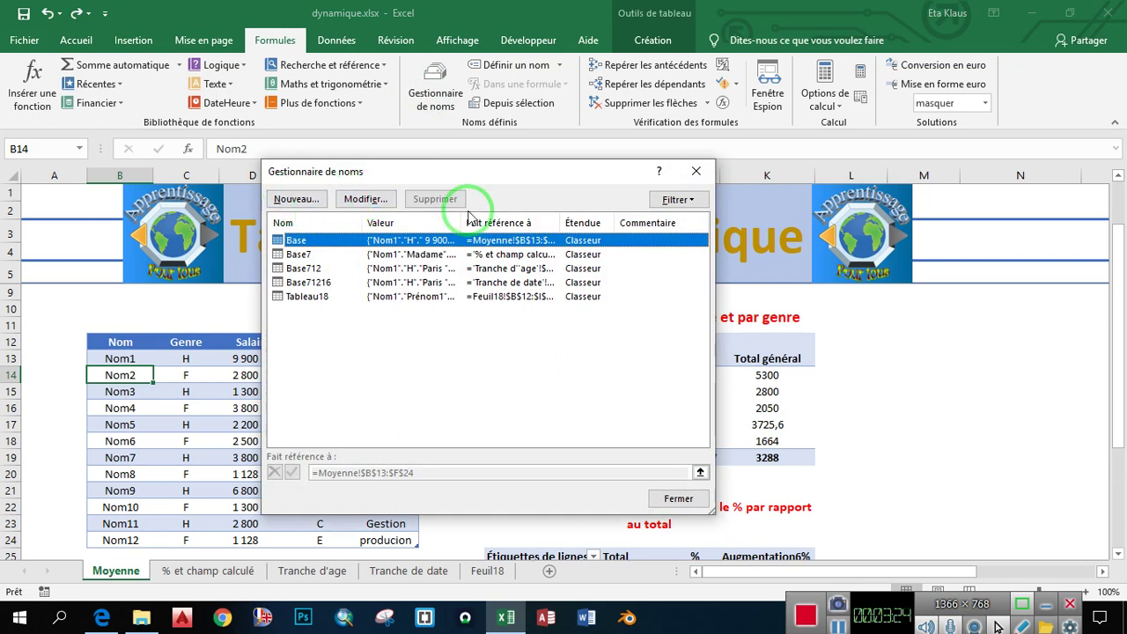
left_click(695, 173)
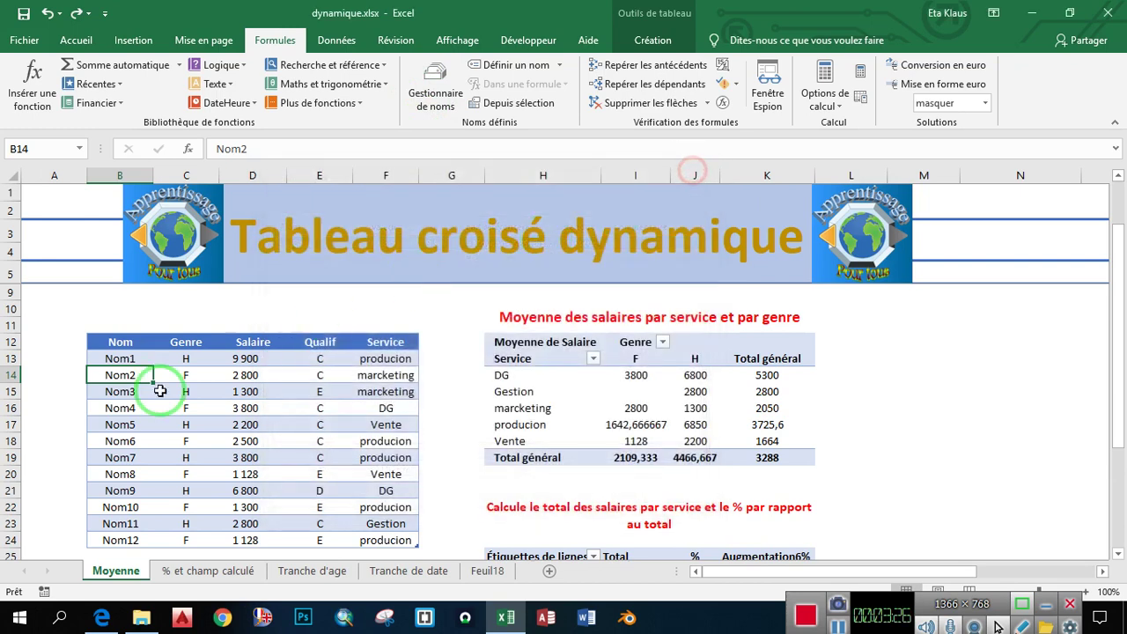
left_click(185, 438)
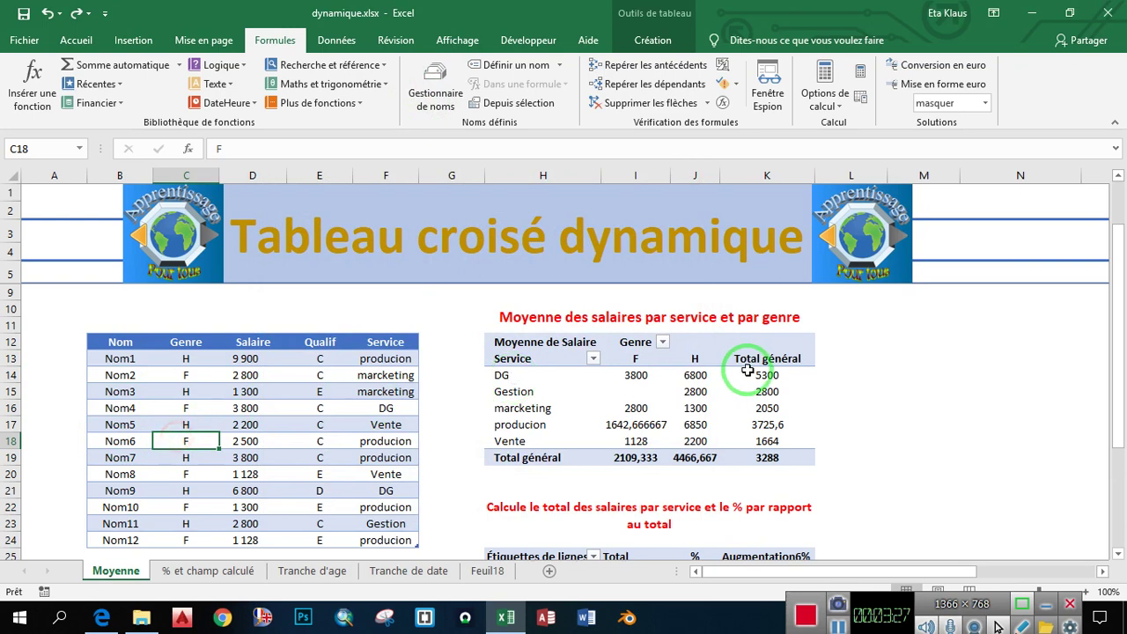
left_click(934, 361)
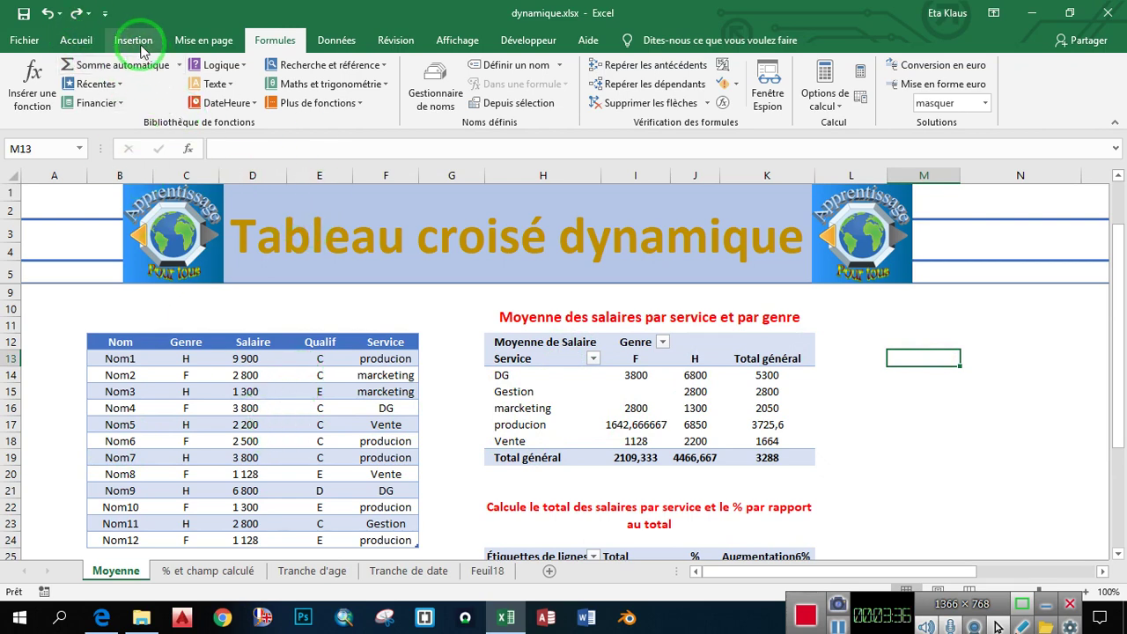
left_click(192, 377)
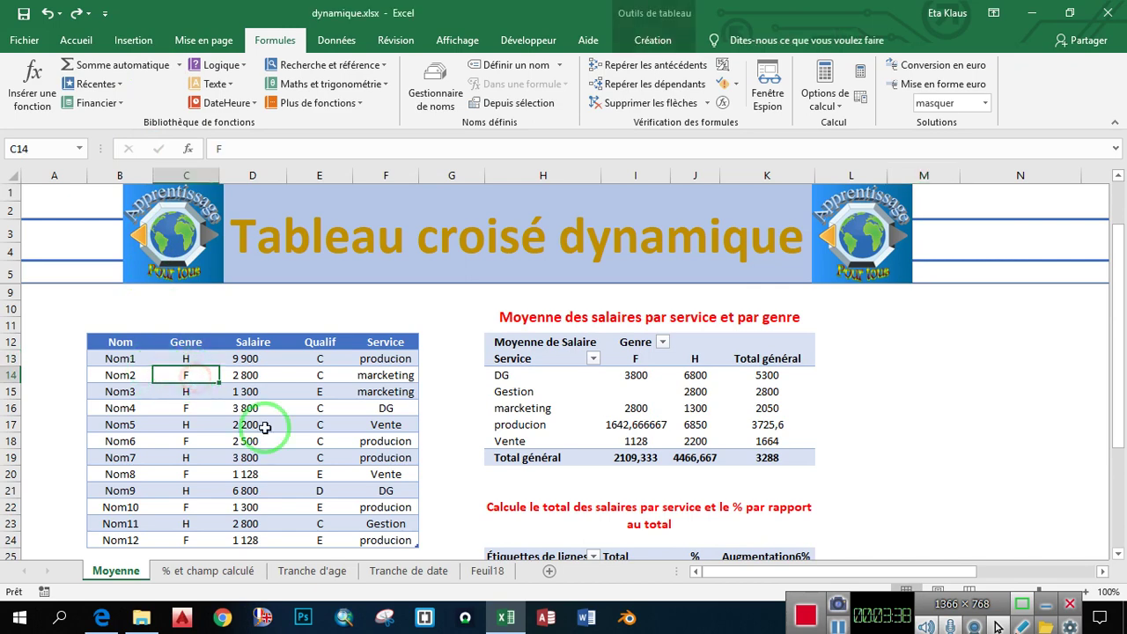
left_click(186, 343)
left_click(128, 358)
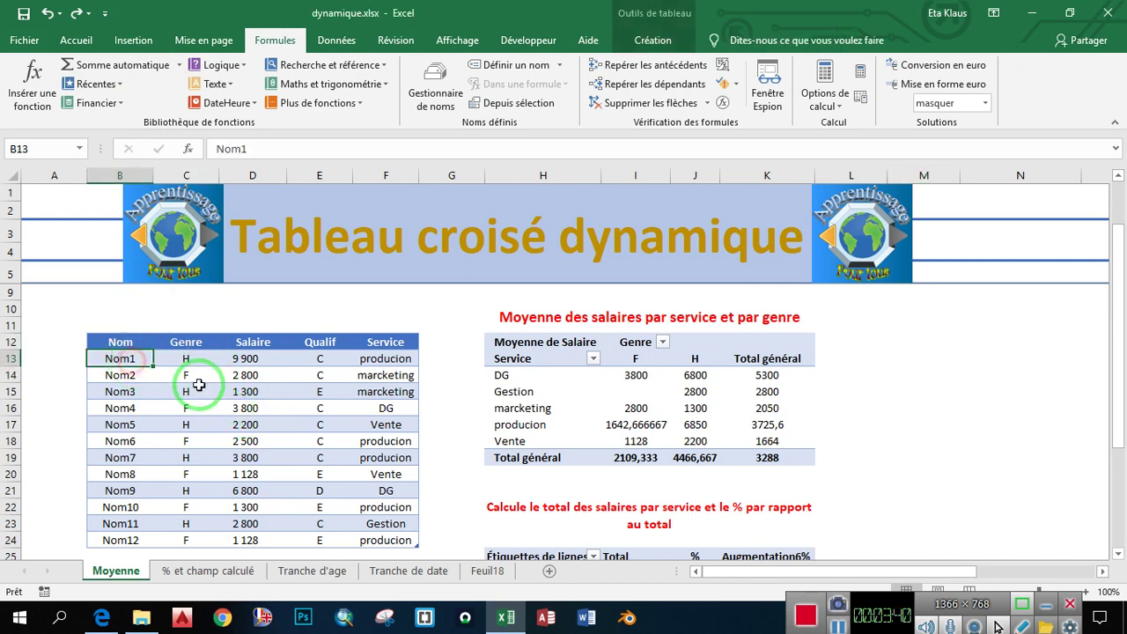
left_click(122, 341)
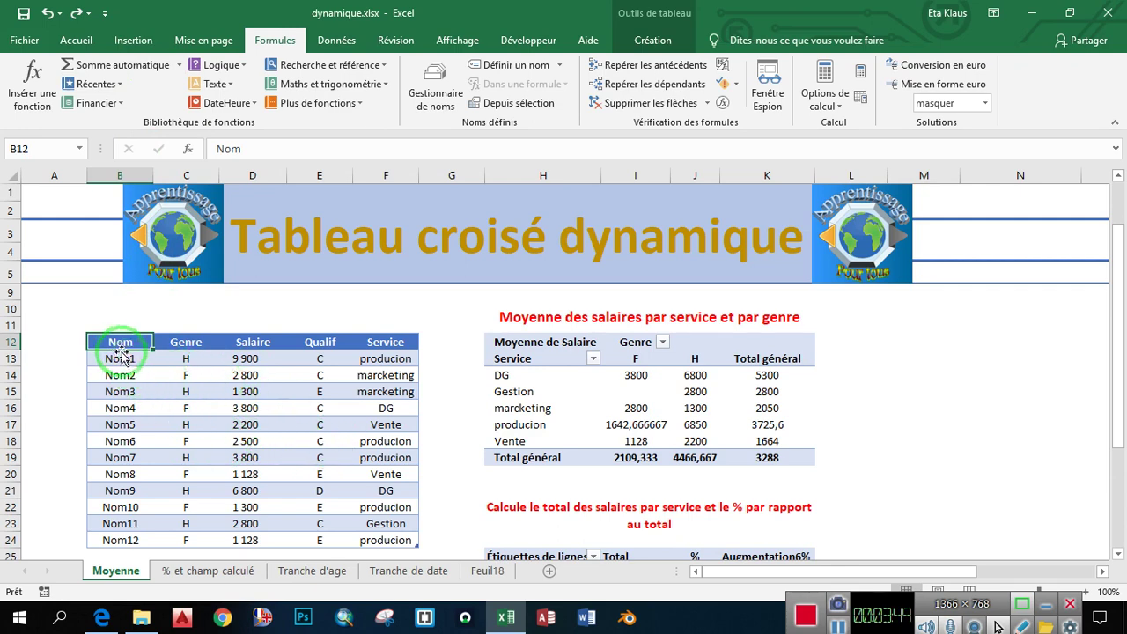
- Start a new pivot table with the table Base as its data source
left_click(136, 41)
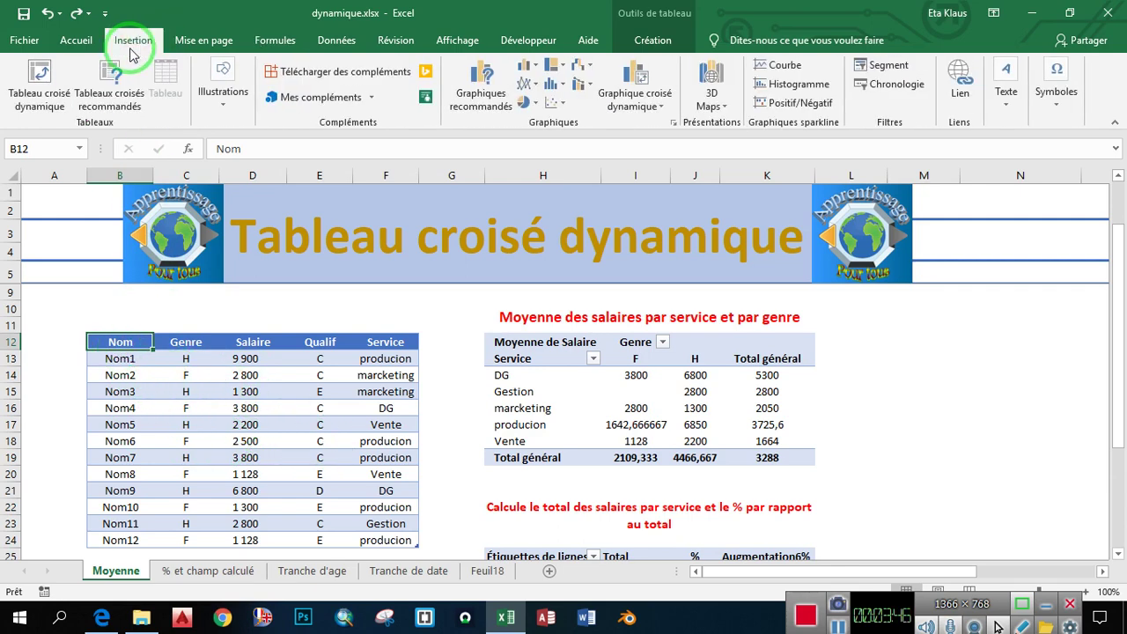
left_click(39, 104)
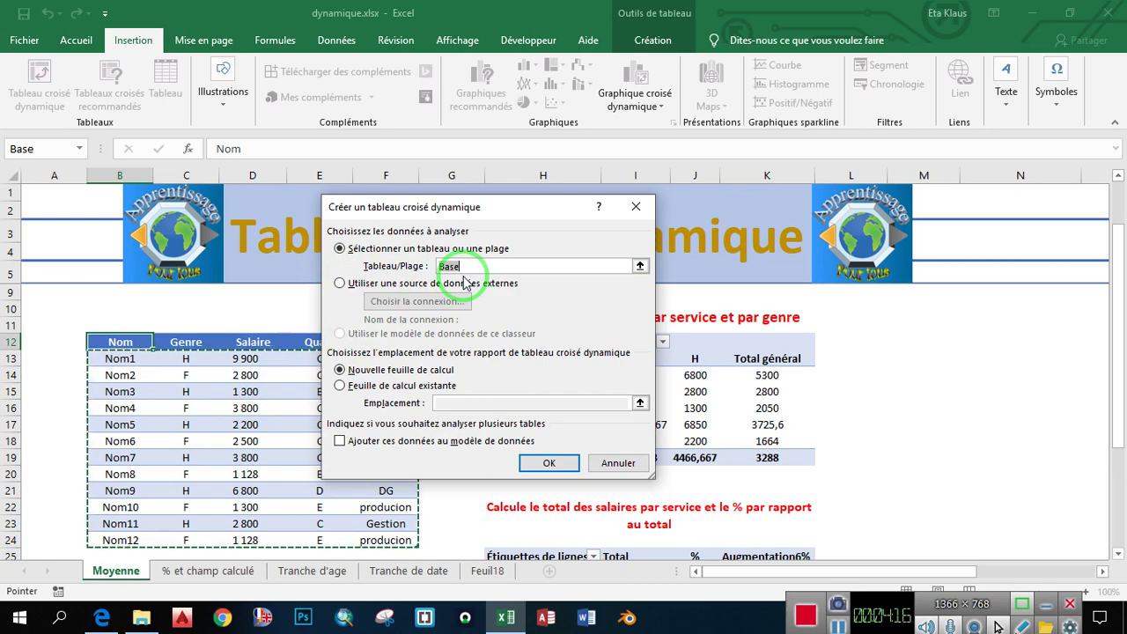
left_click(339, 284)
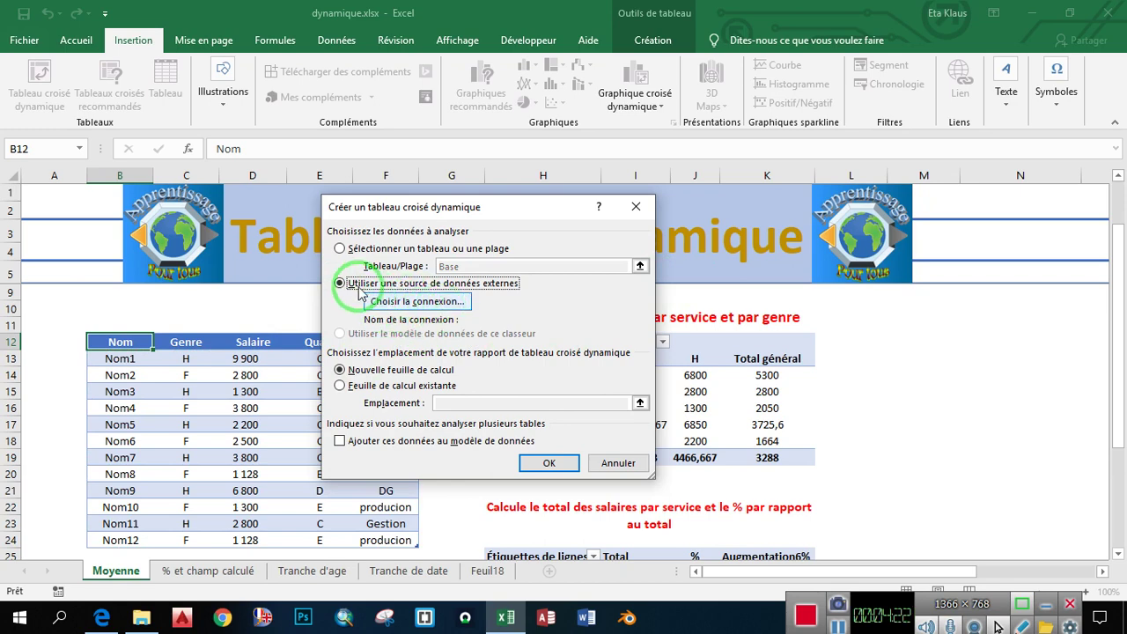
left_click(341, 249)
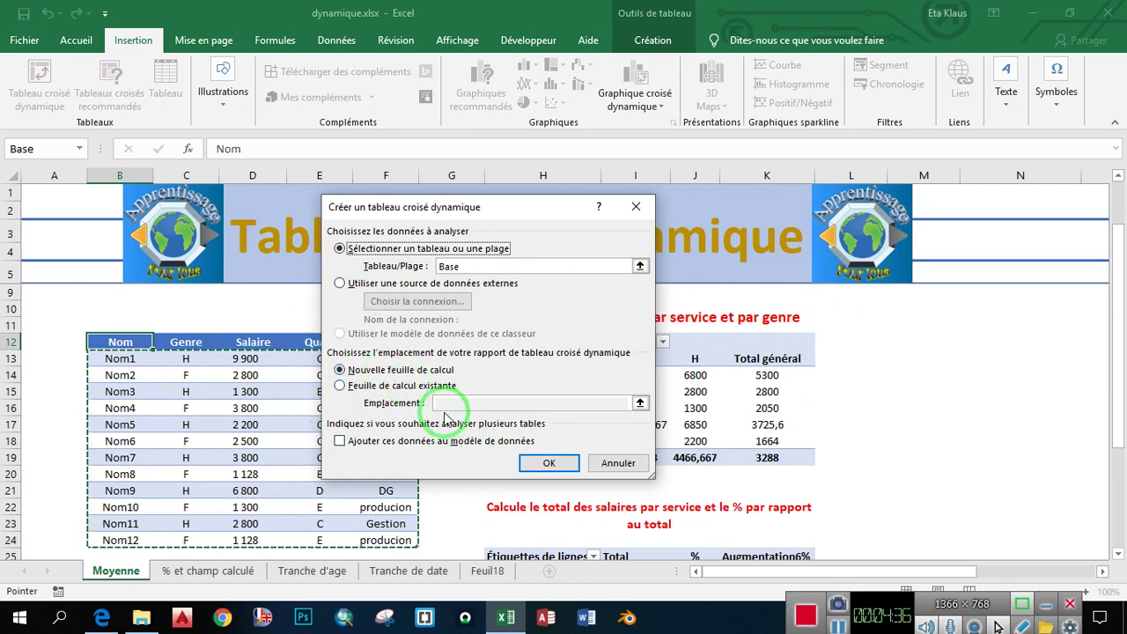
- Place the pivot table on the existing worksheet at Moyenne!$M$12:$N$13 and create it
left_click(339, 387)
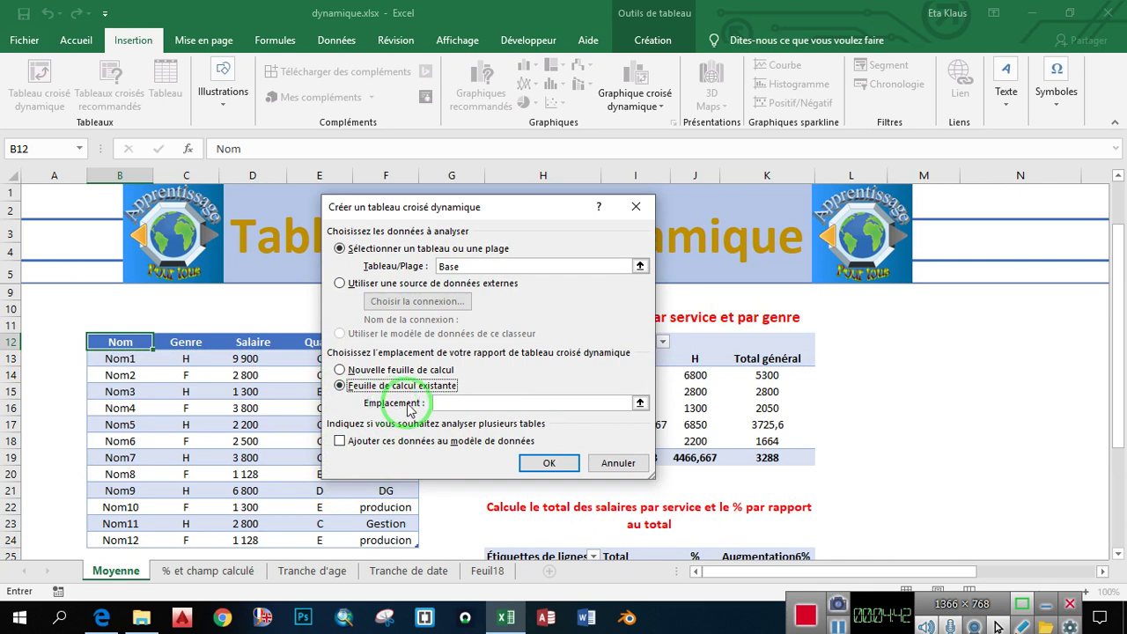
left_click(640, 404)
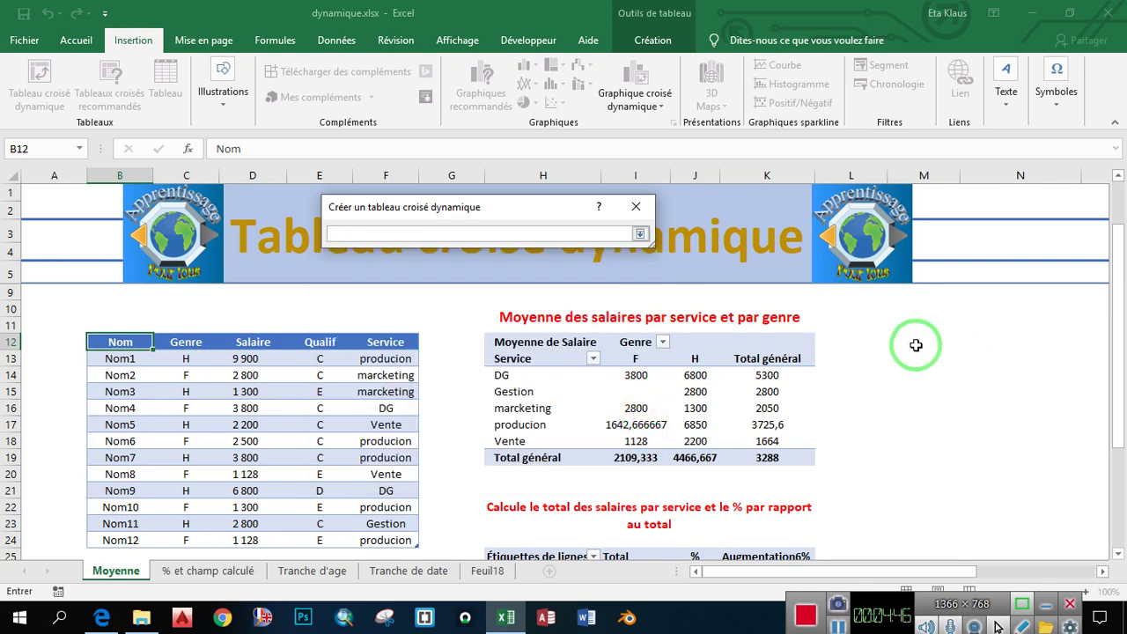
left_click_drag(924, 339, 971, 356)
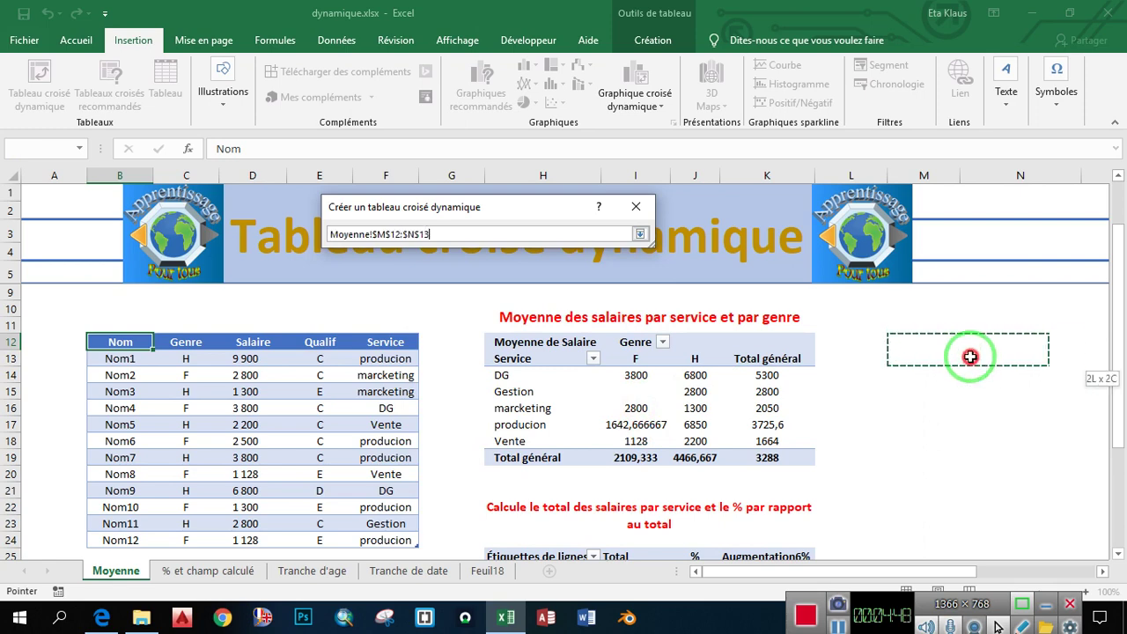
left_click(641, 234)
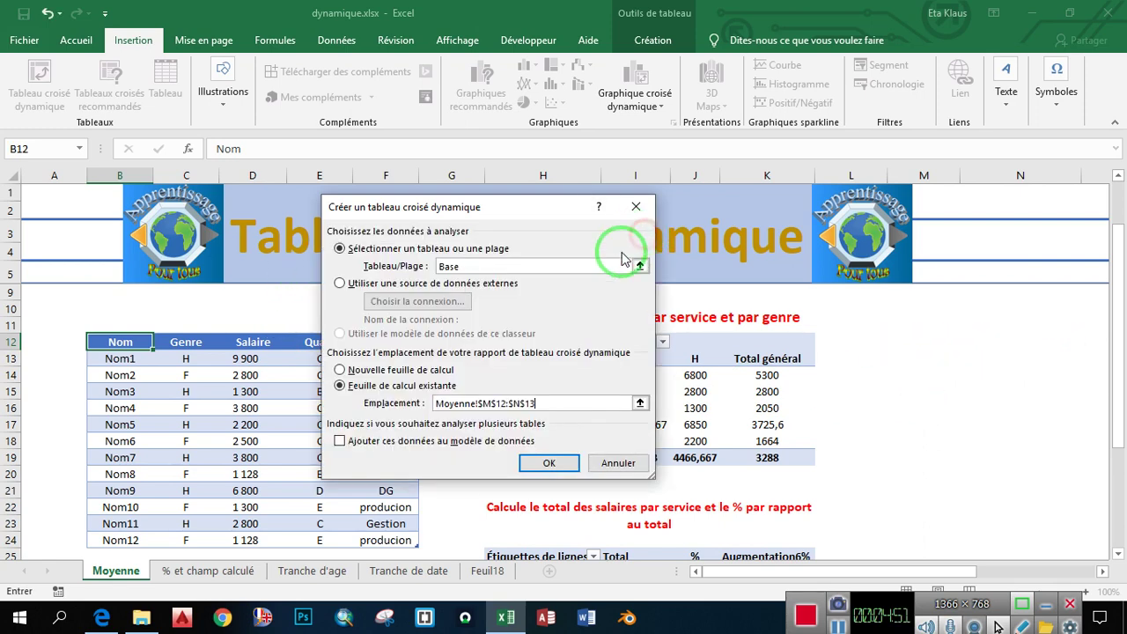
left_click(528, 465)
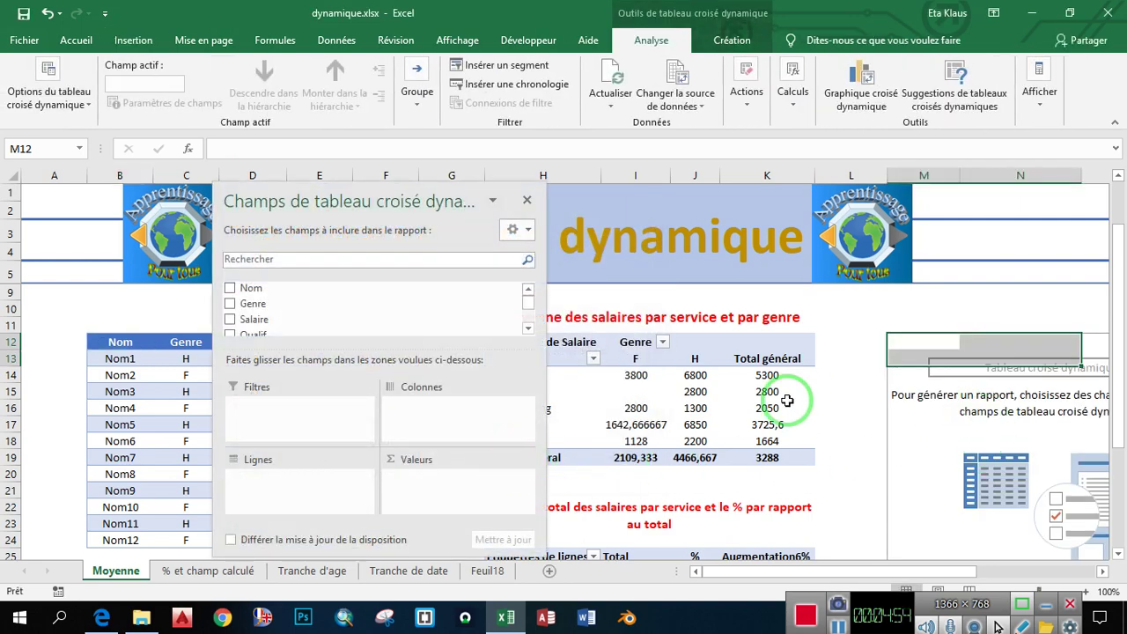
- Add the Service field to the row area of the new pivot table
scroll(1101, 572, "right", 3)
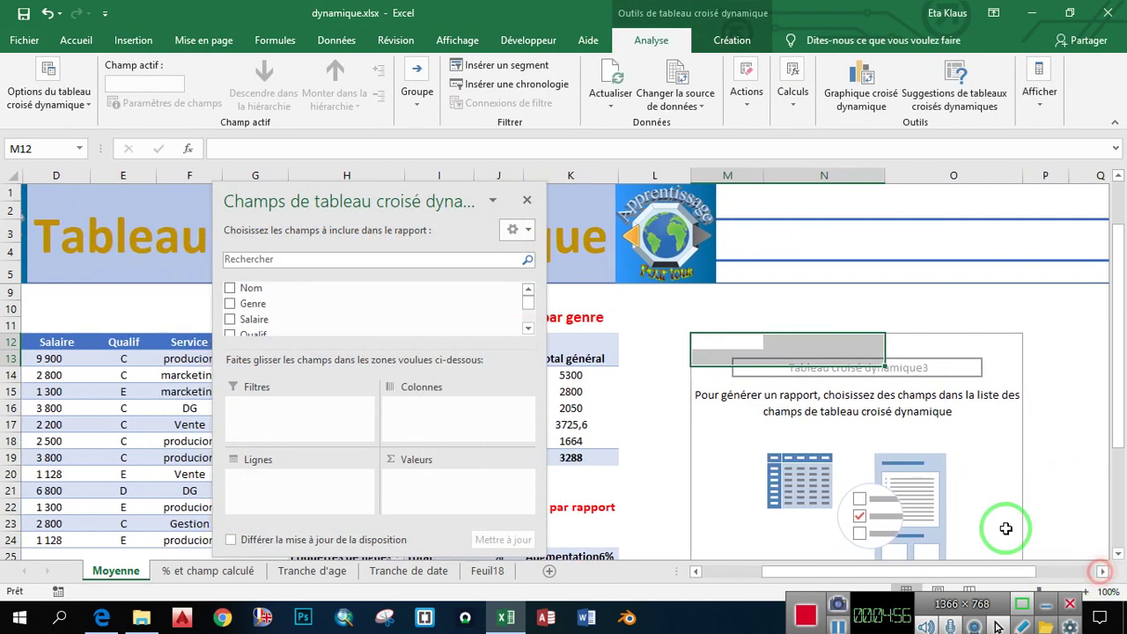
scroll(859, 377, "down", 2)
scroll(855, 372, "up", 2)
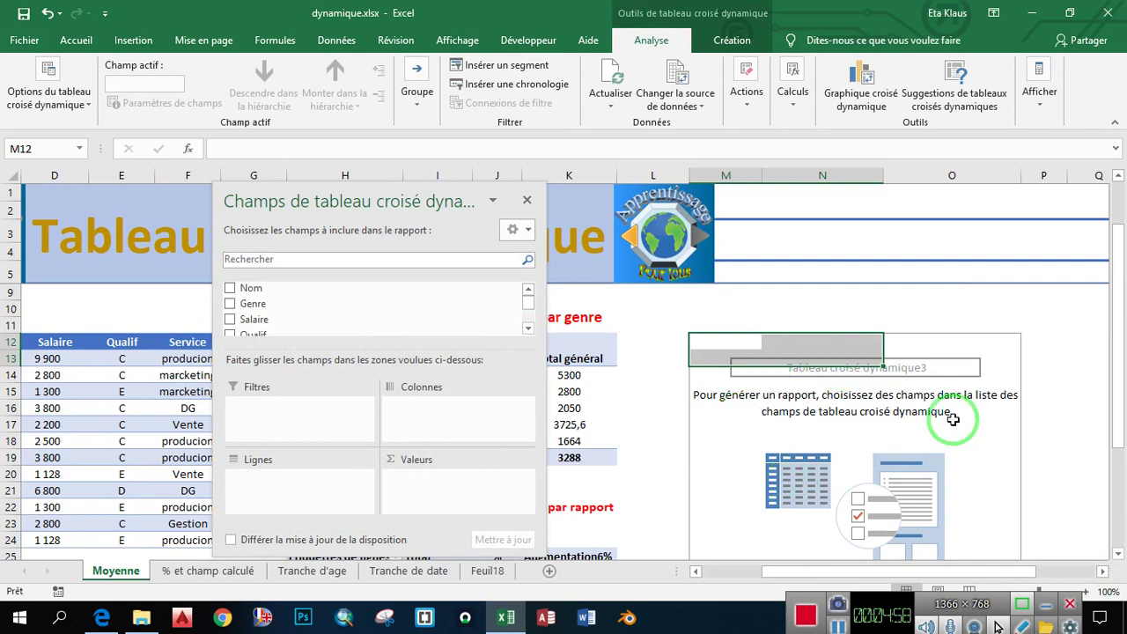
scroll(775, 385, "down", 1)
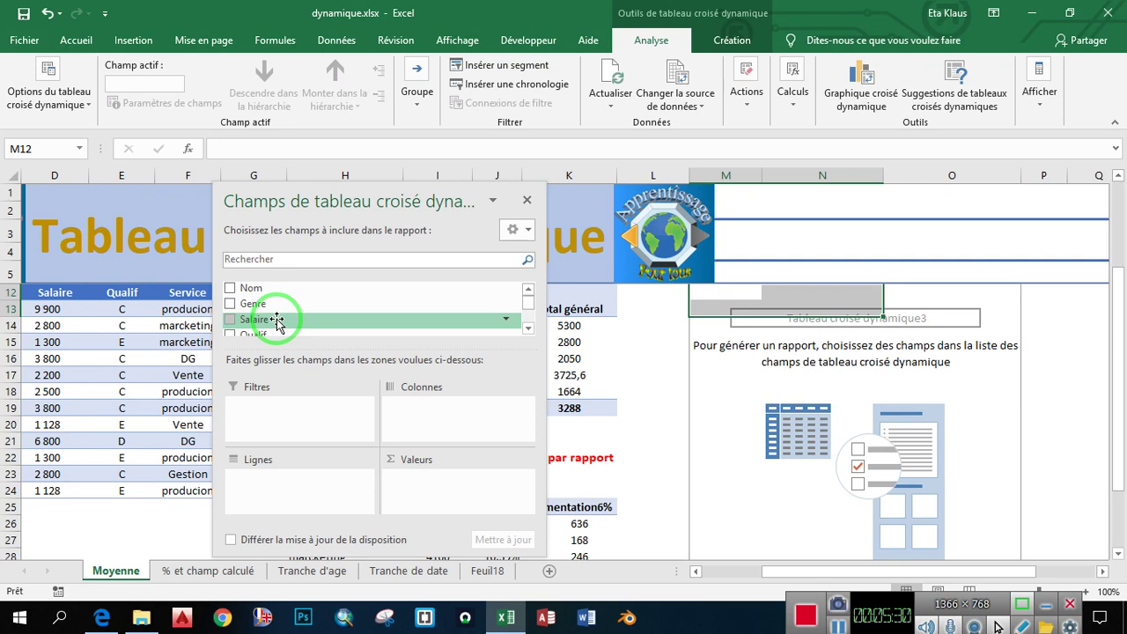
scroll(275, 318, "down", 2)
left_click_drag(266, 293, 275, 476)
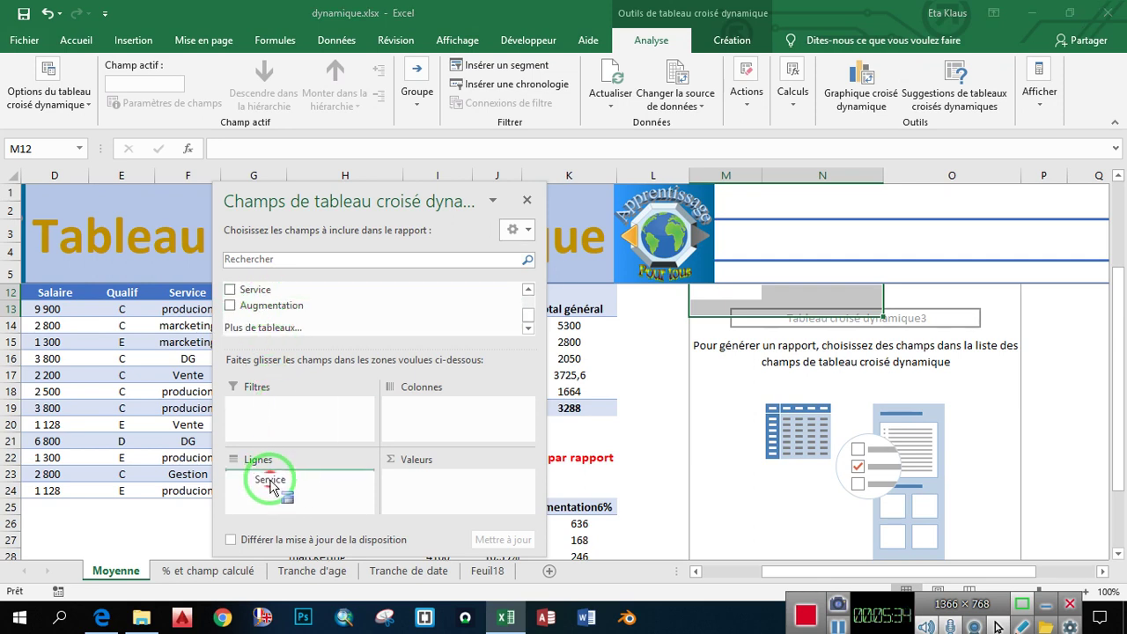
scroll(270, 313, "up", 3)
scroll(271, 313, "down", 2)
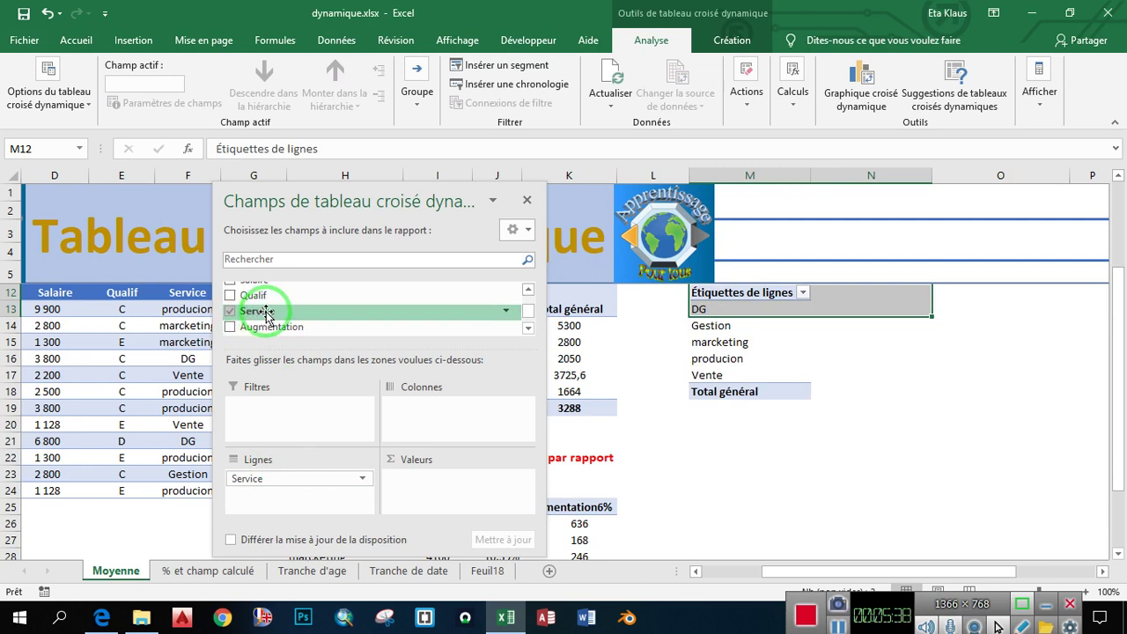
left_click_drag(266, 317, 288, 310)
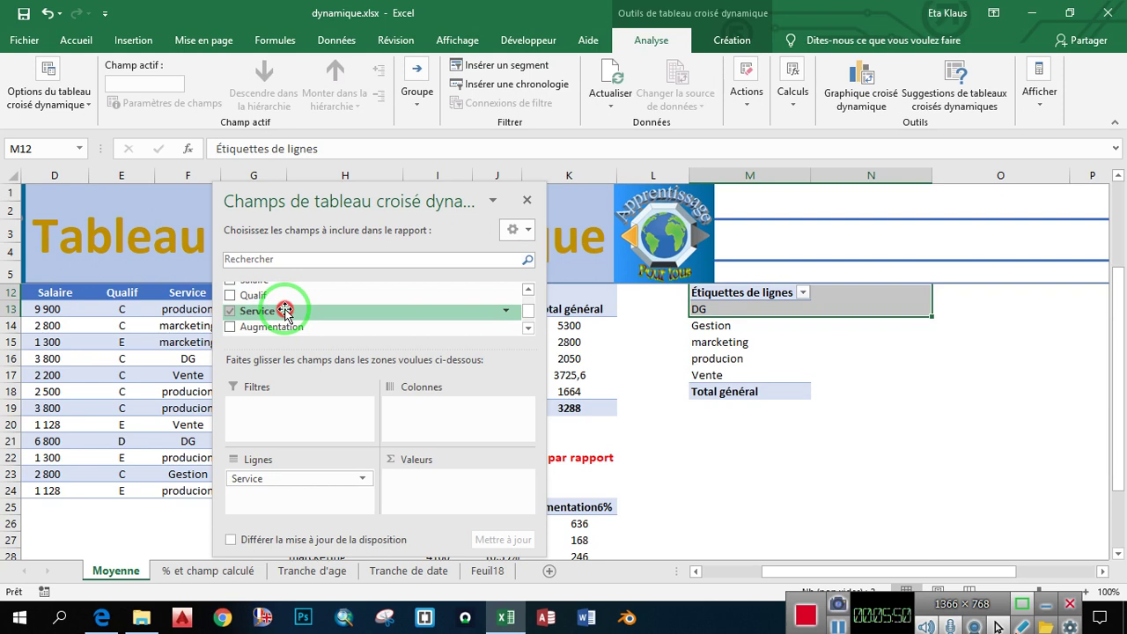
left_click_drag(285, 311, 280, 493)
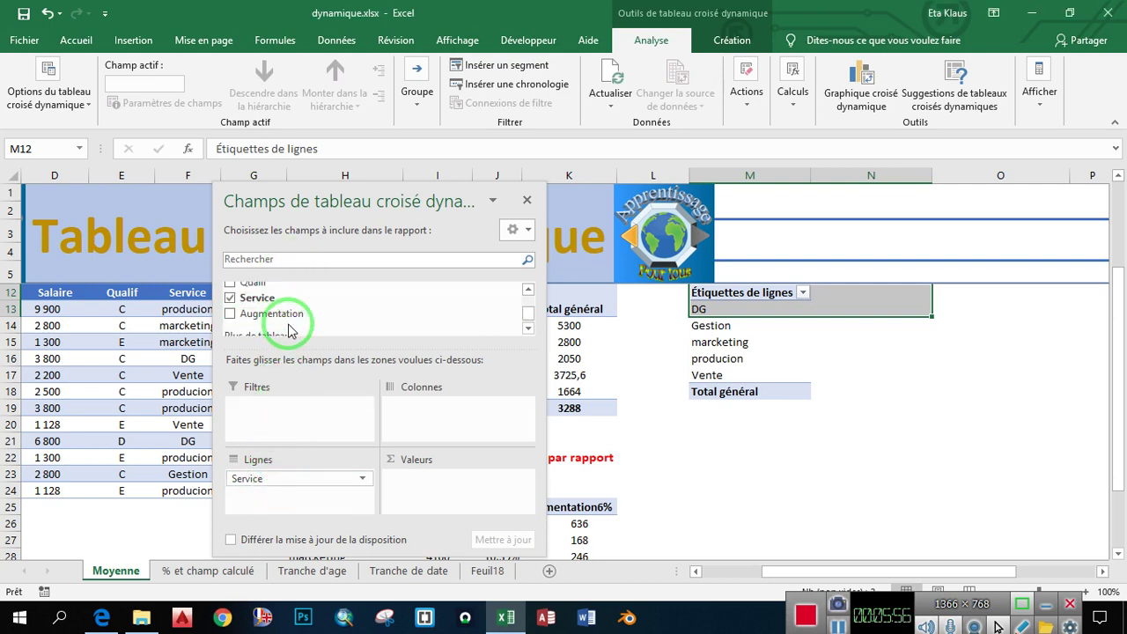
- Add the Salaire field to the values area and the Genre field to the column area
left_click_drag(290, 317, 424, 483)
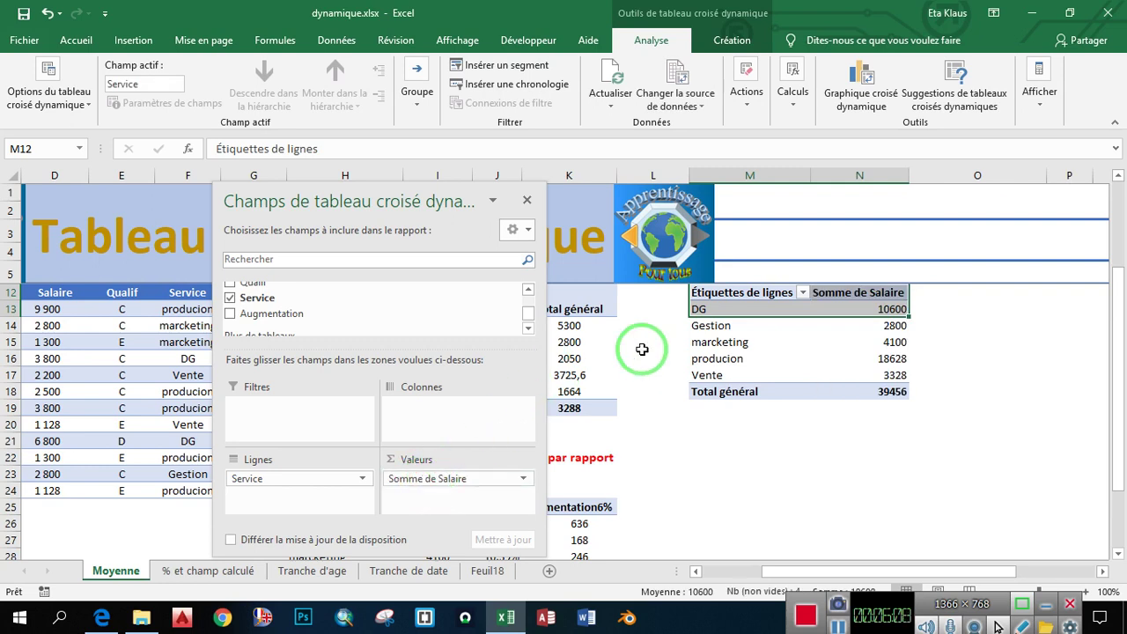
left_click_drag(730, 315, 282, 305)
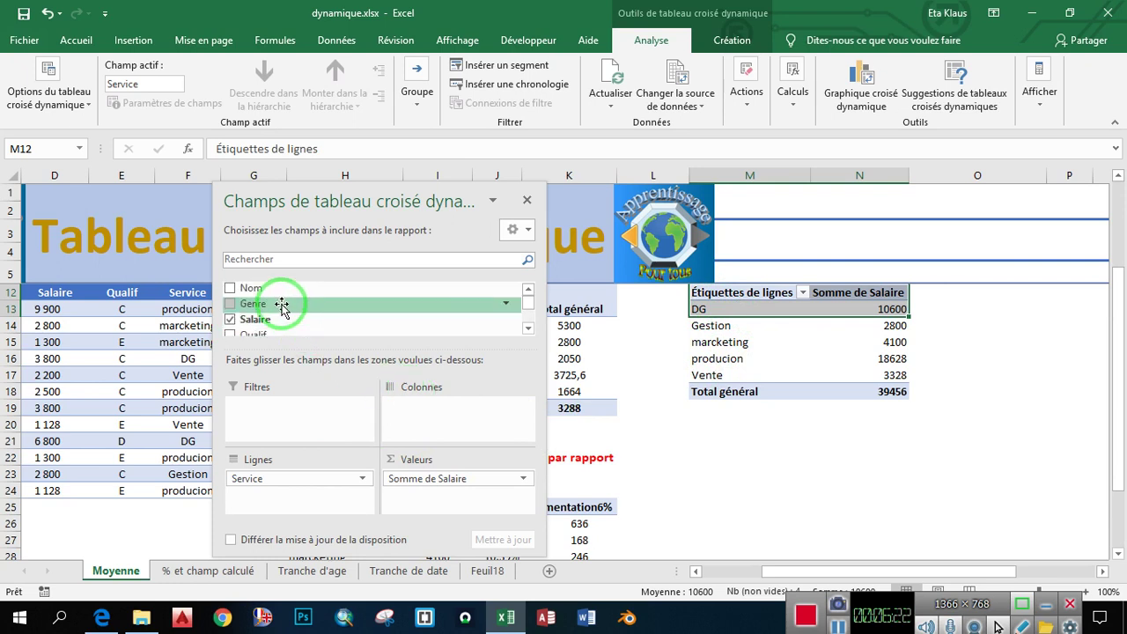
left_click_drag(282, 304, 423, 402)
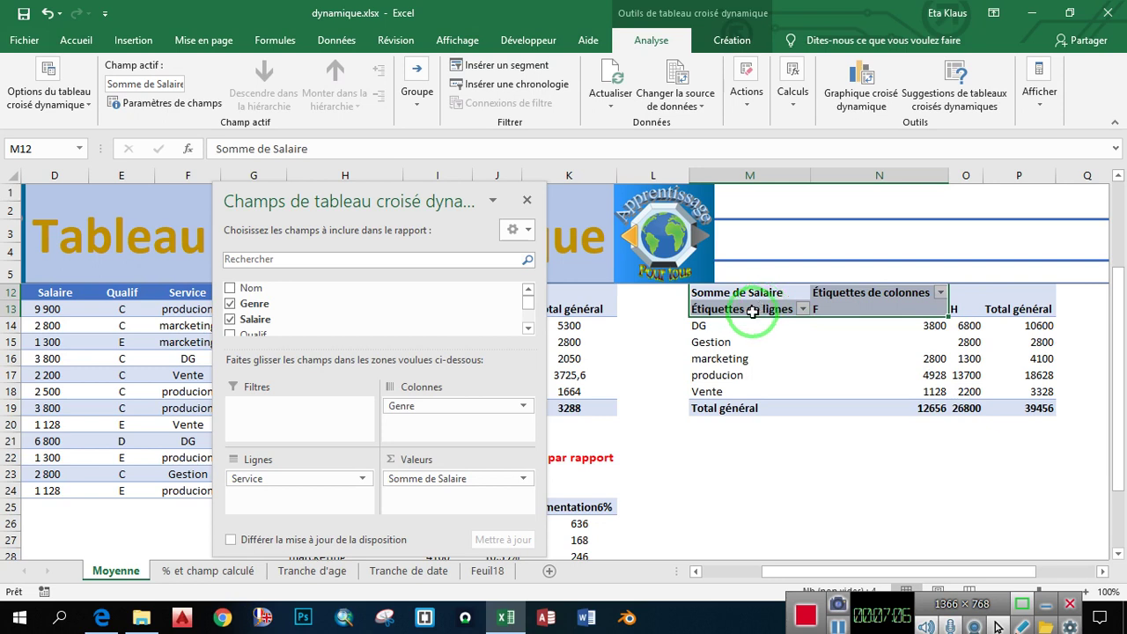
- Open the value field settings for Salaire and summarise it by Moyenne, reviewing the other available calculation types
left_click(422, 478)
left_click(427, 498)
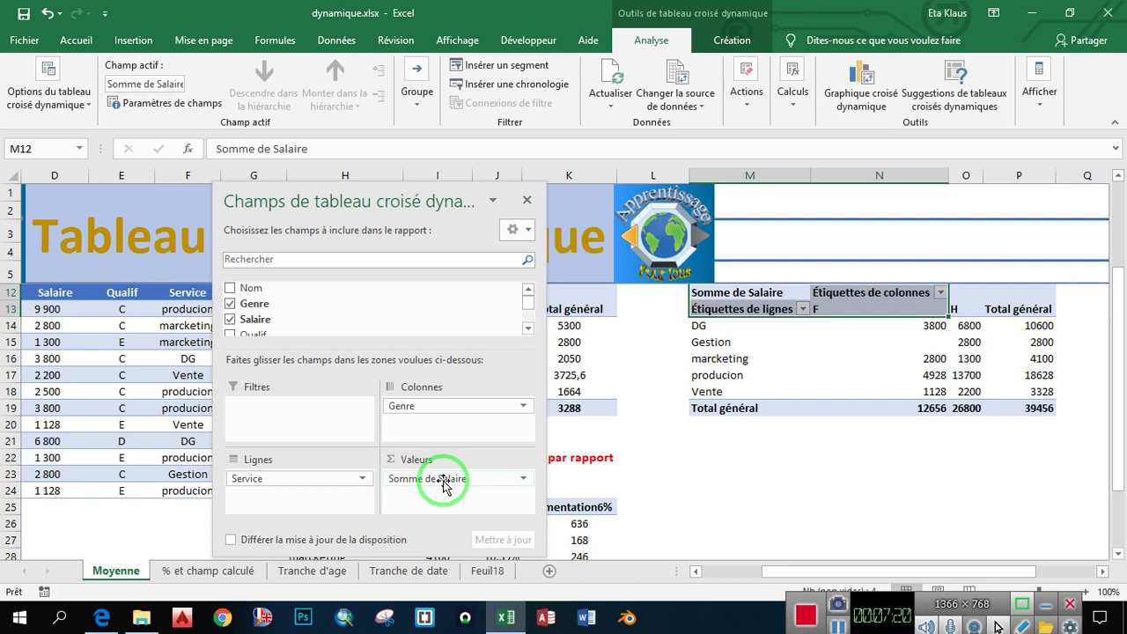
left_click(445, 484)
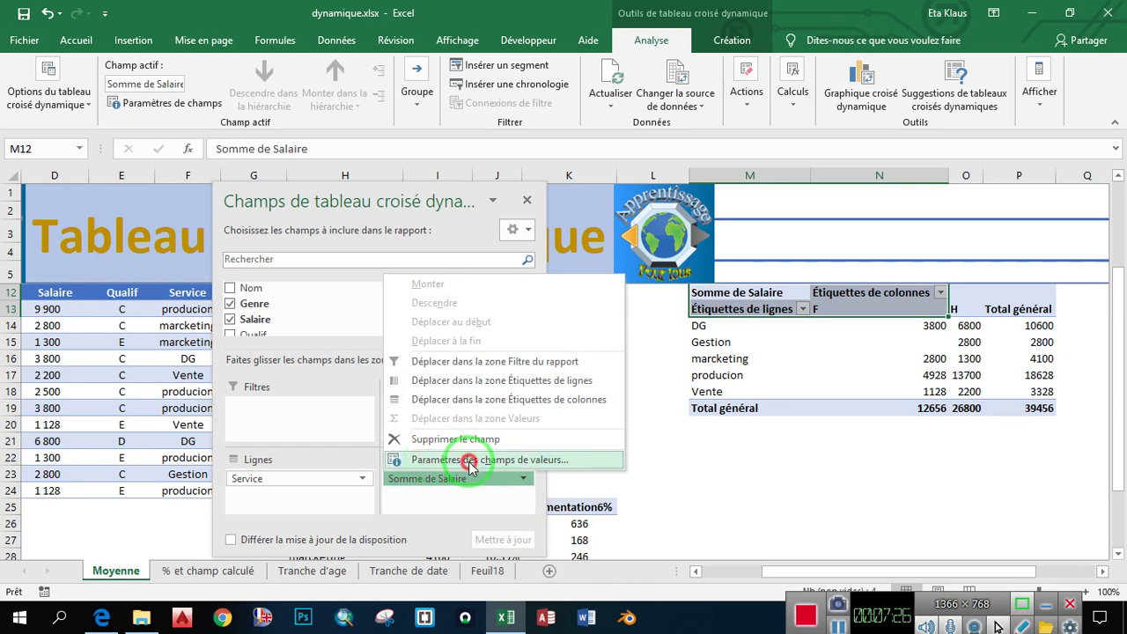
left_click(470, 461)
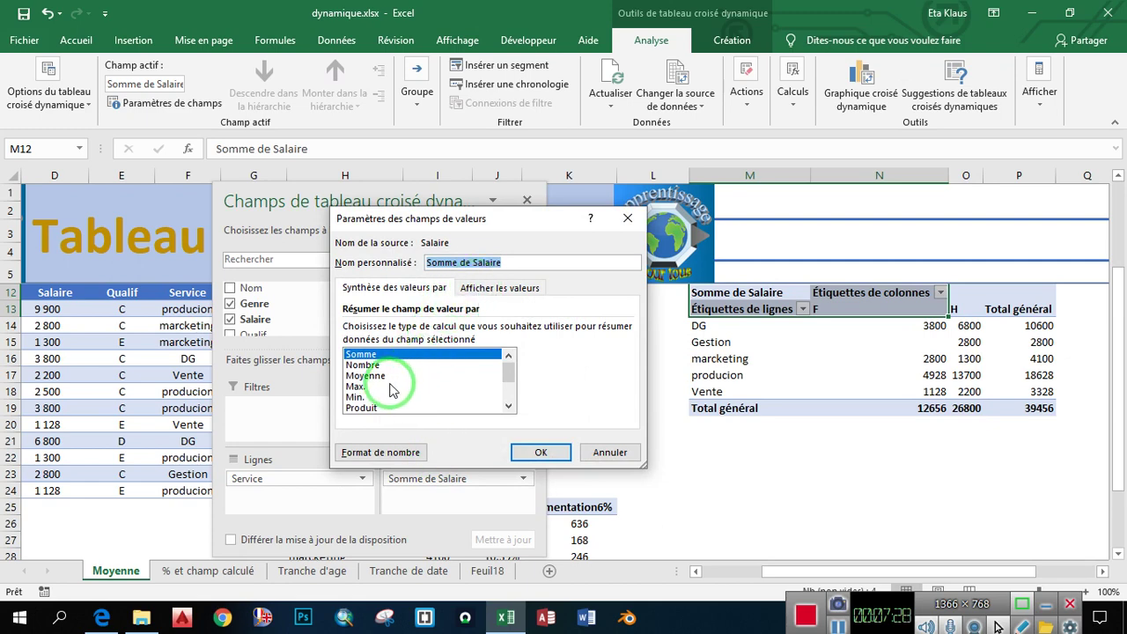
left_click(359, 376)
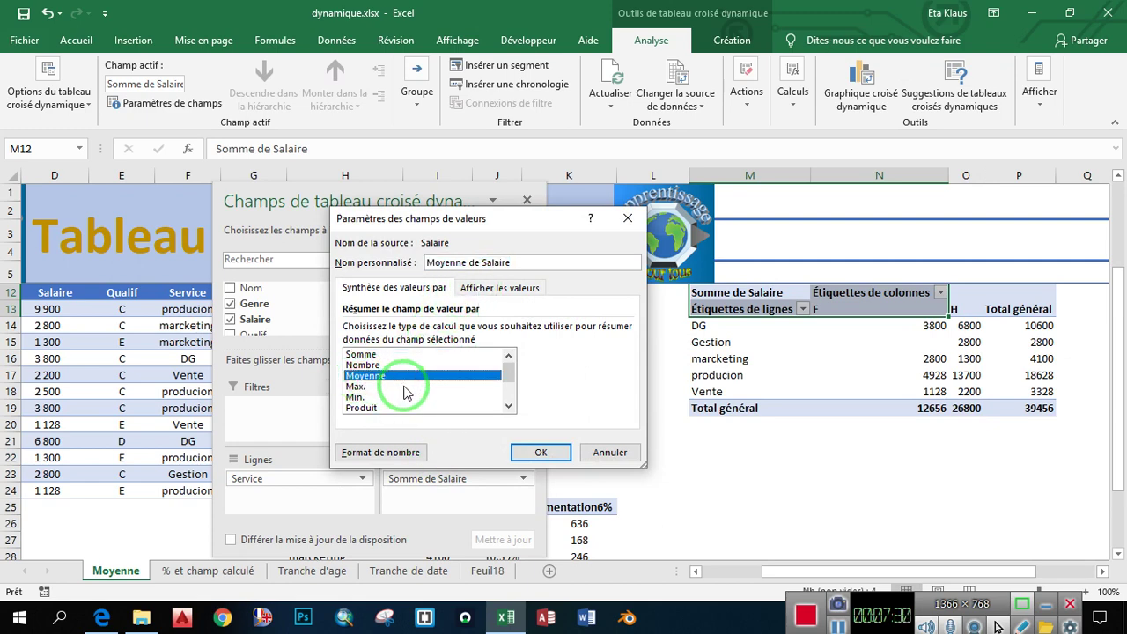
scroll(407, 392, "down", 2)
scroll(388, 395, "up", 2)
scroll(371, 398, "down", 2)
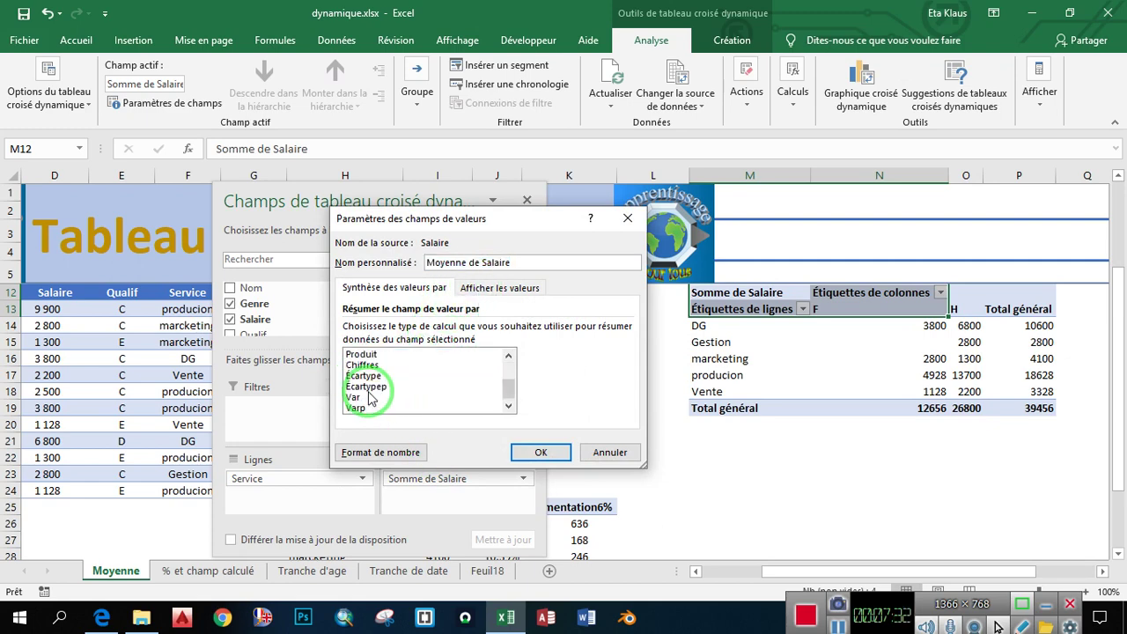
scroll(370, 397, "up", 2)
scroll(370, 398, "down", 2)
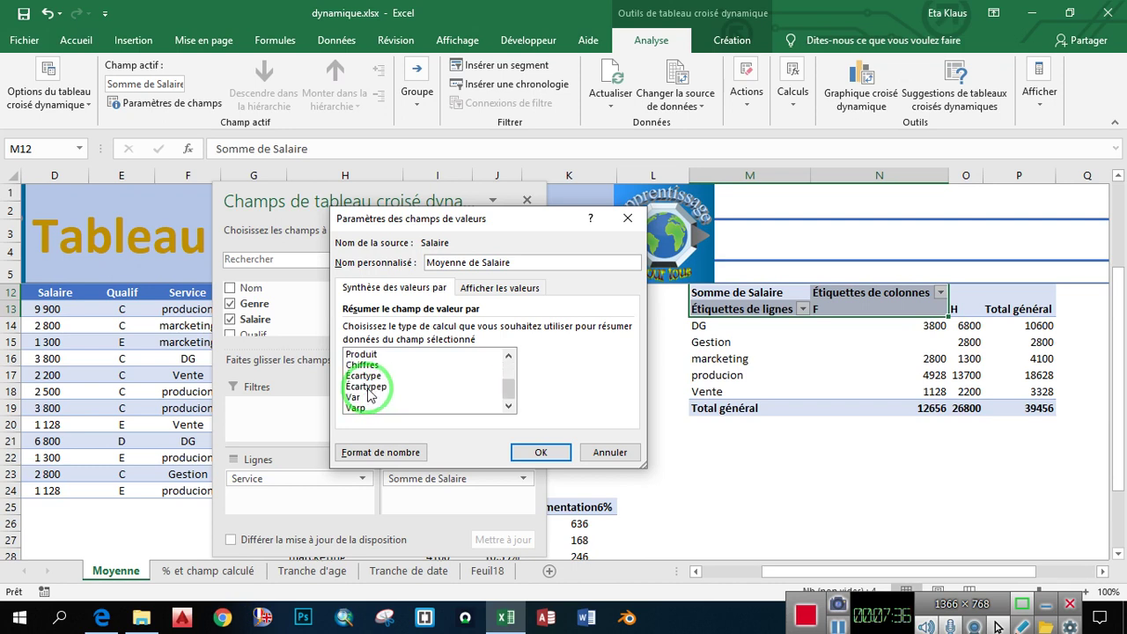
scroll(368, 395, "up", 2)
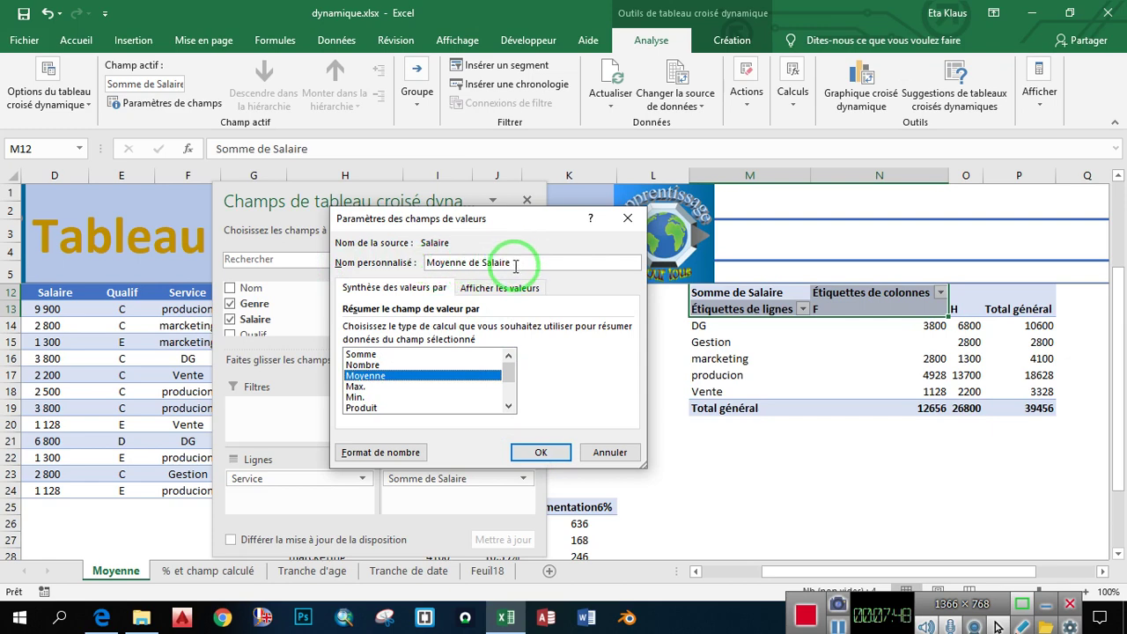
- Name the value field "Salaire moyens" and format its numbers as Monétaire with 0 decimals and the CFA symbol
left_click_drag(518, 262, 409, 267)
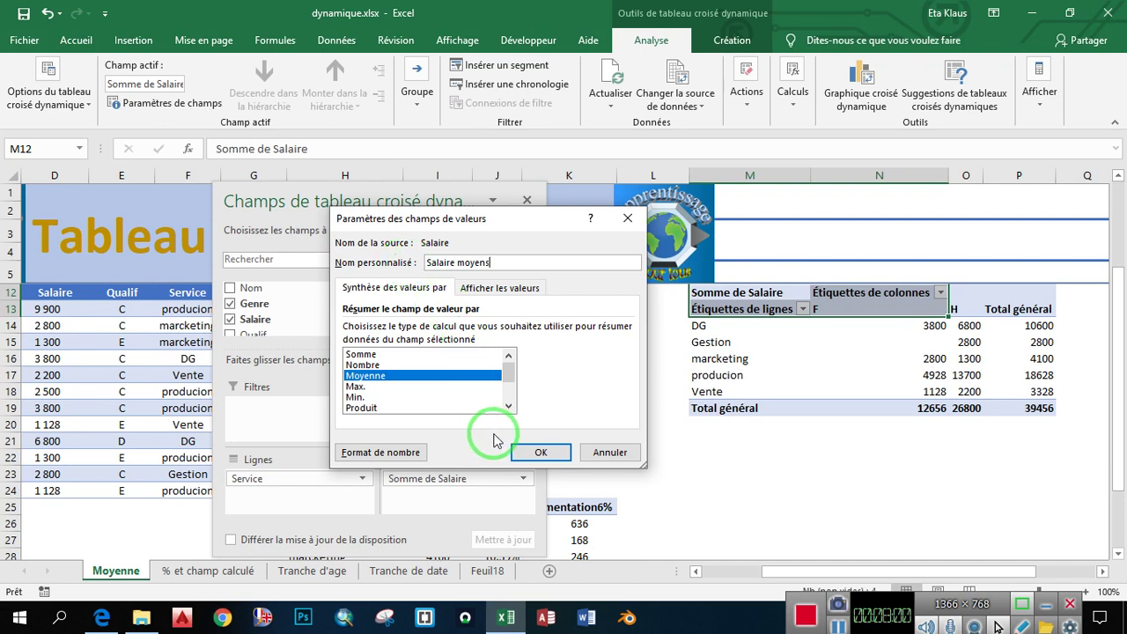
left_click(541, 452)
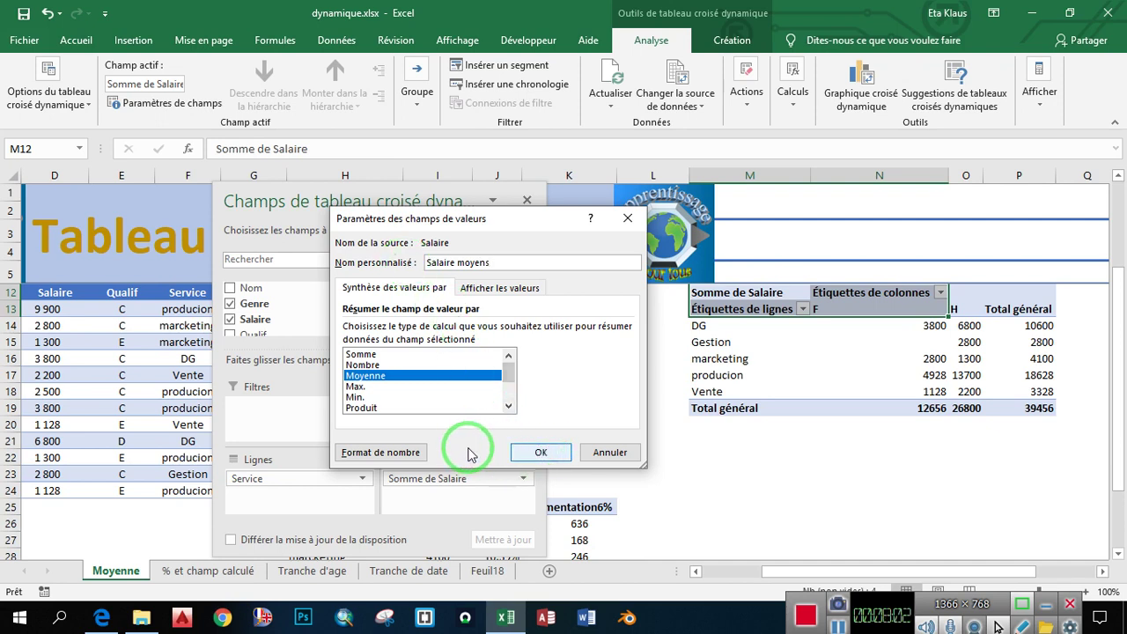
left_click(398, 456)
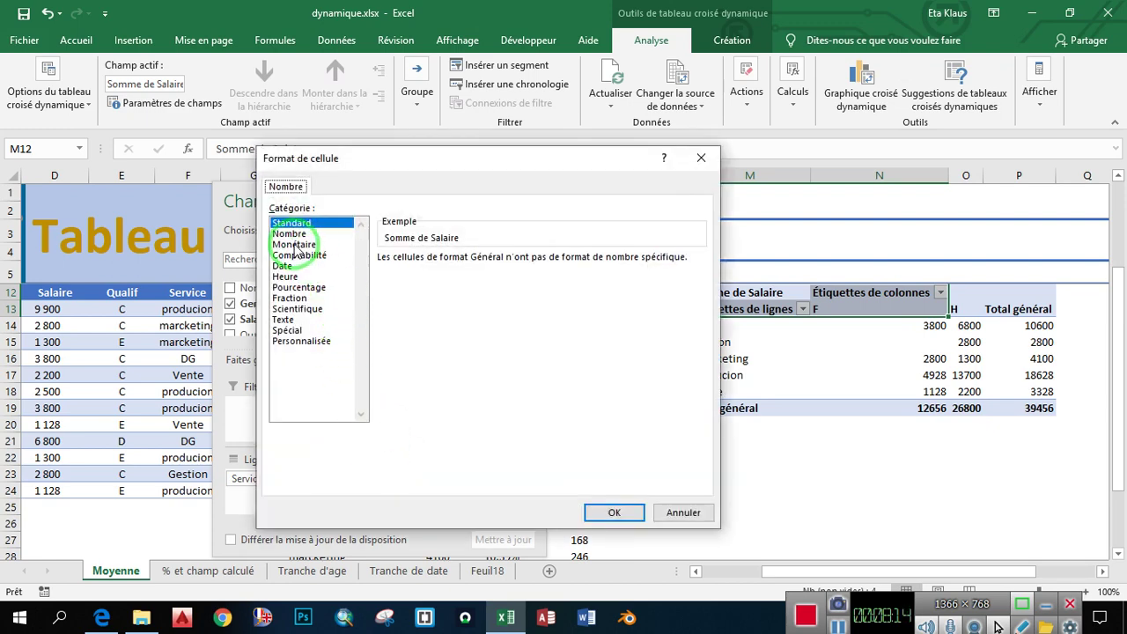
left_click(294, 245)
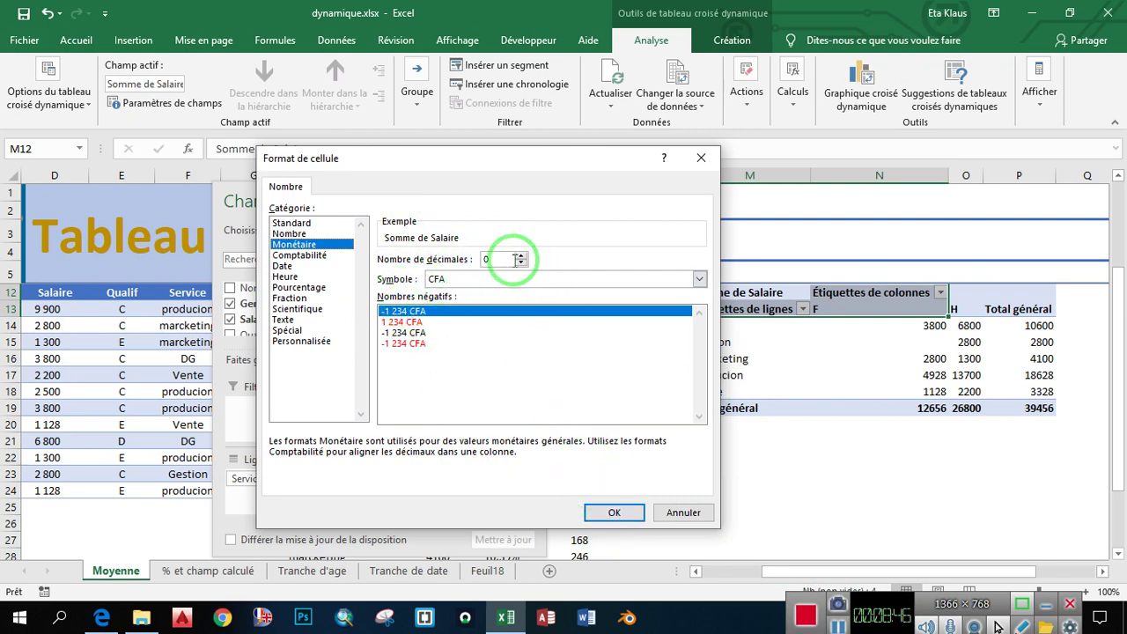
left_click(600, 509)
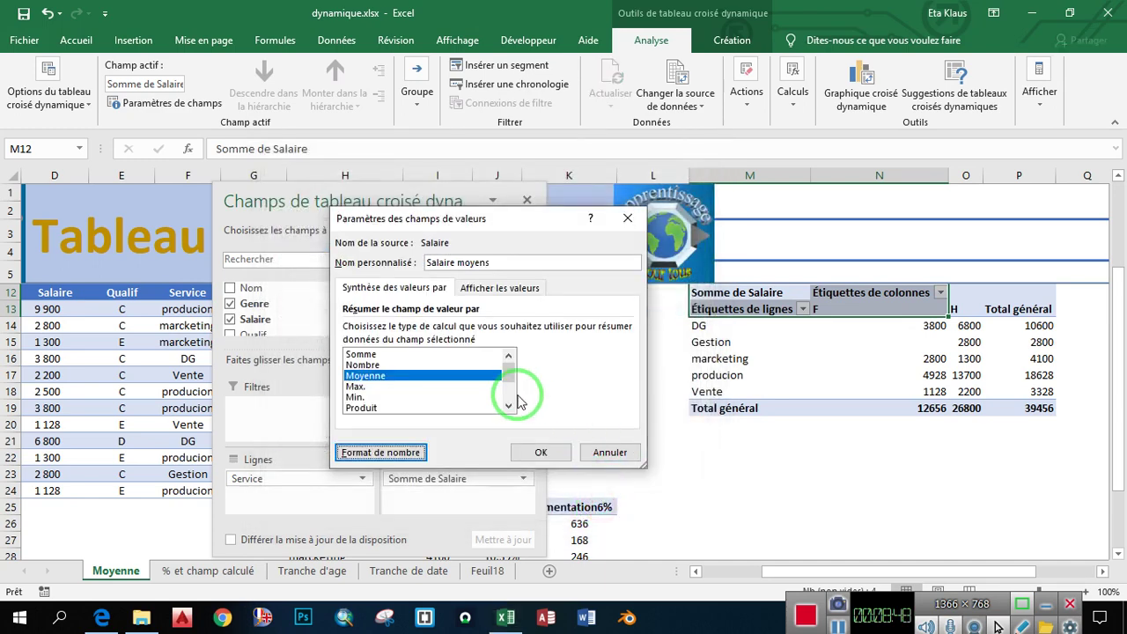
left_click(525, 448)
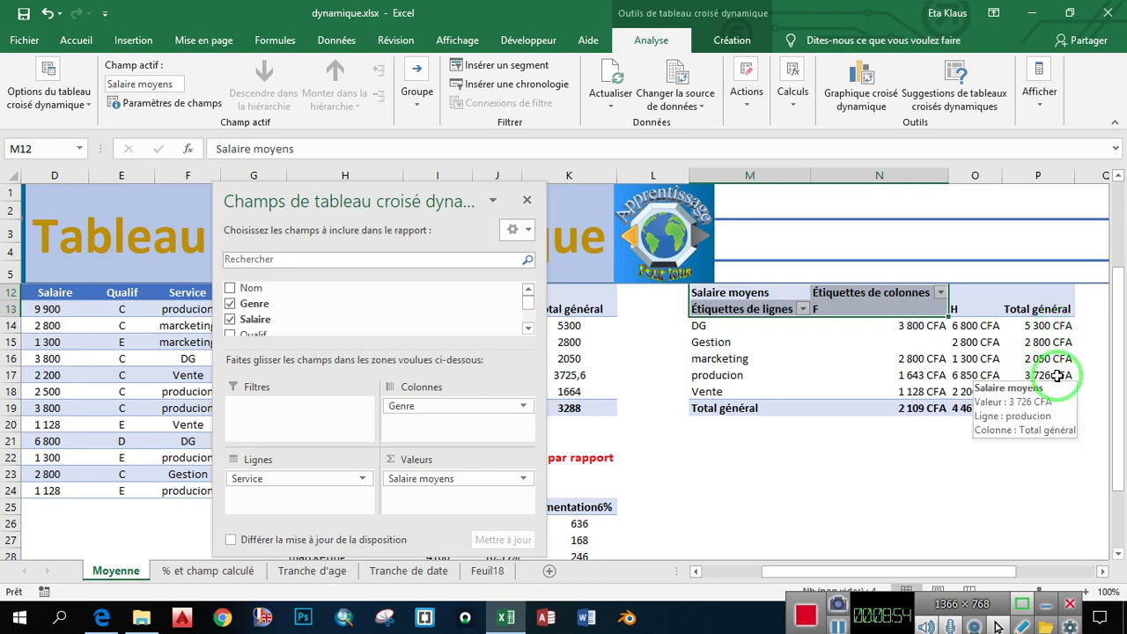
- Close the pivot table field list and rename the new table's row-label header to "Saervice"
left_click(526, 203)
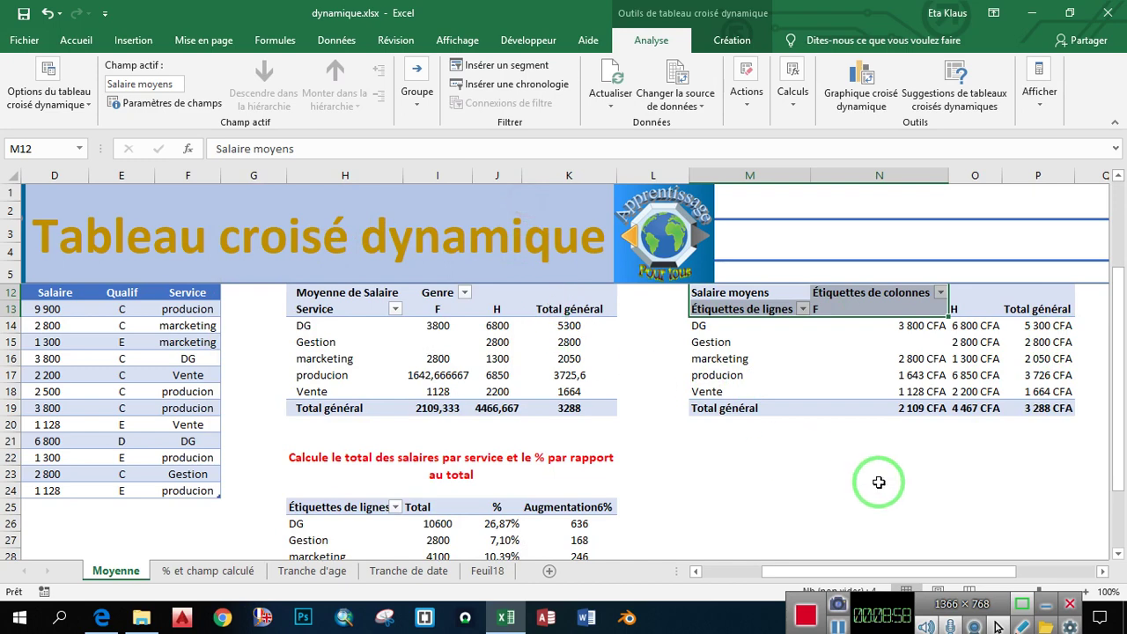
left_click(749, 442)
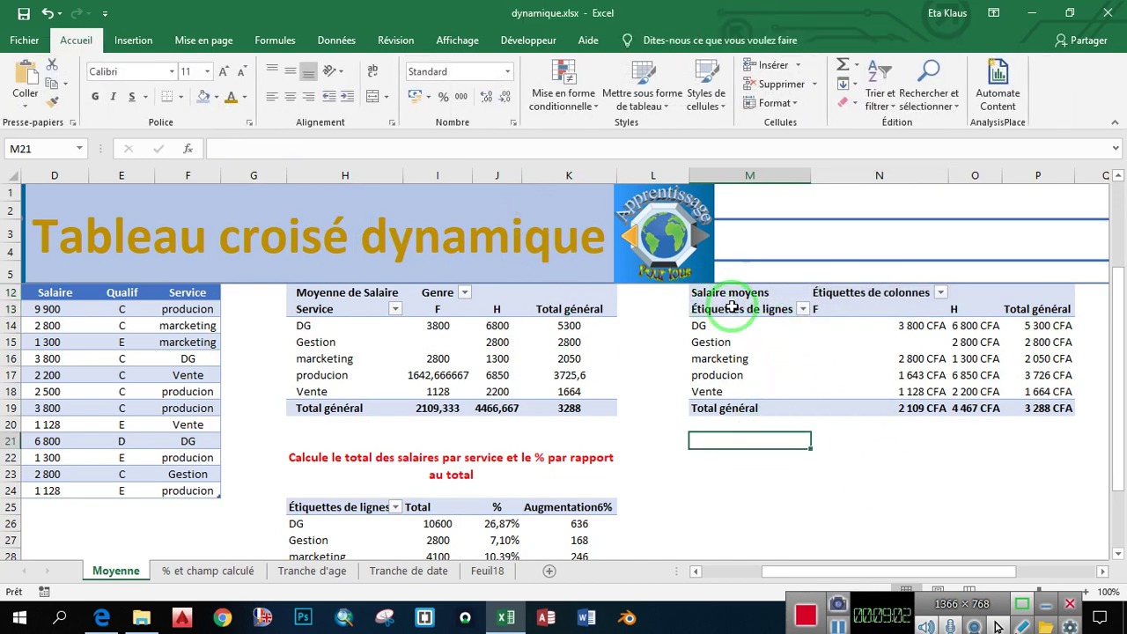
left_click(731, 307)
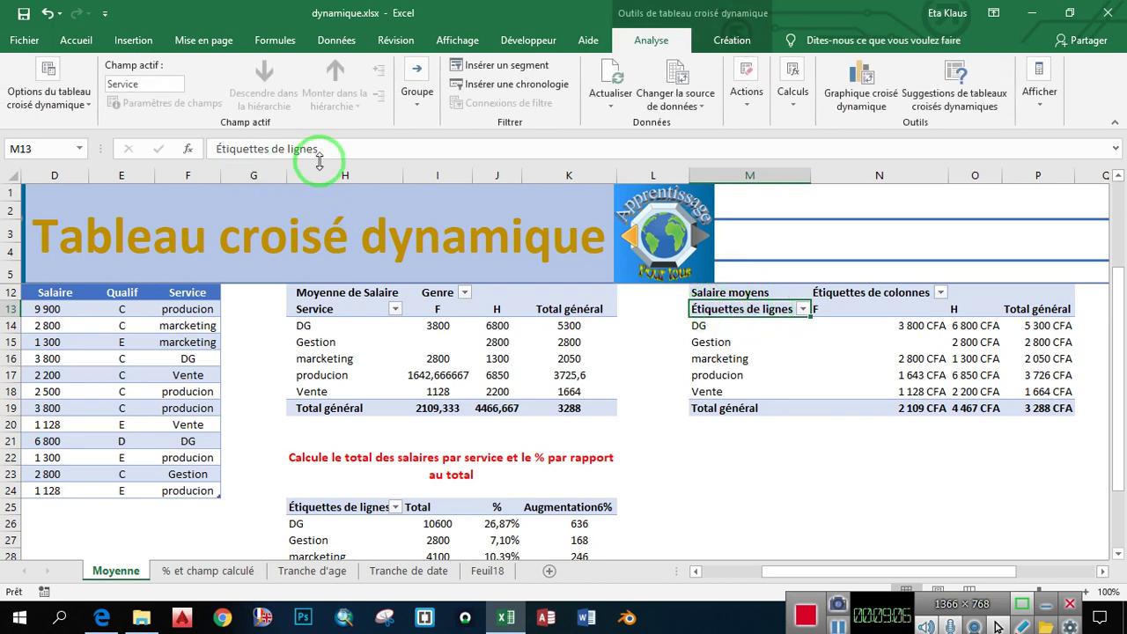
left_click_drag(322, 149, 189, 148)
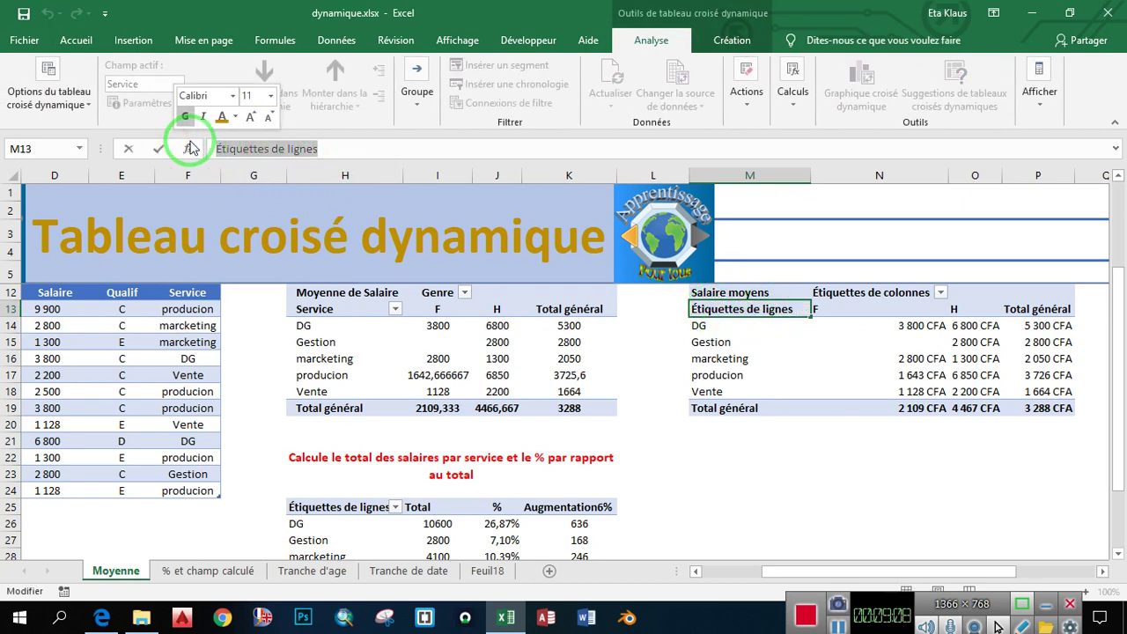
type("Salaire moyens")
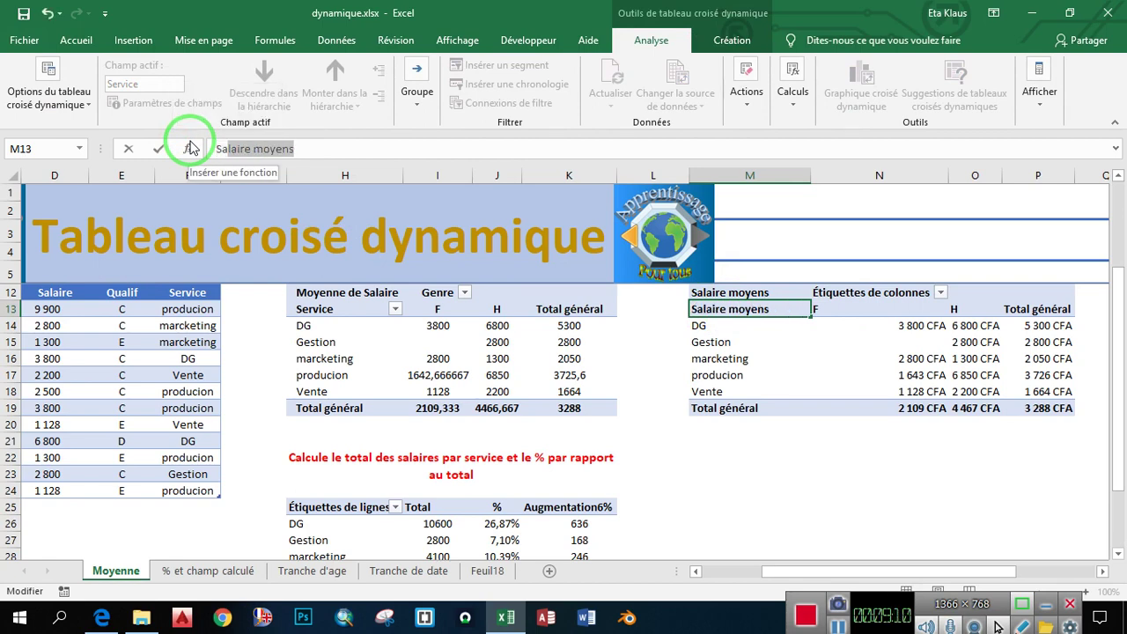
type("Saervice")
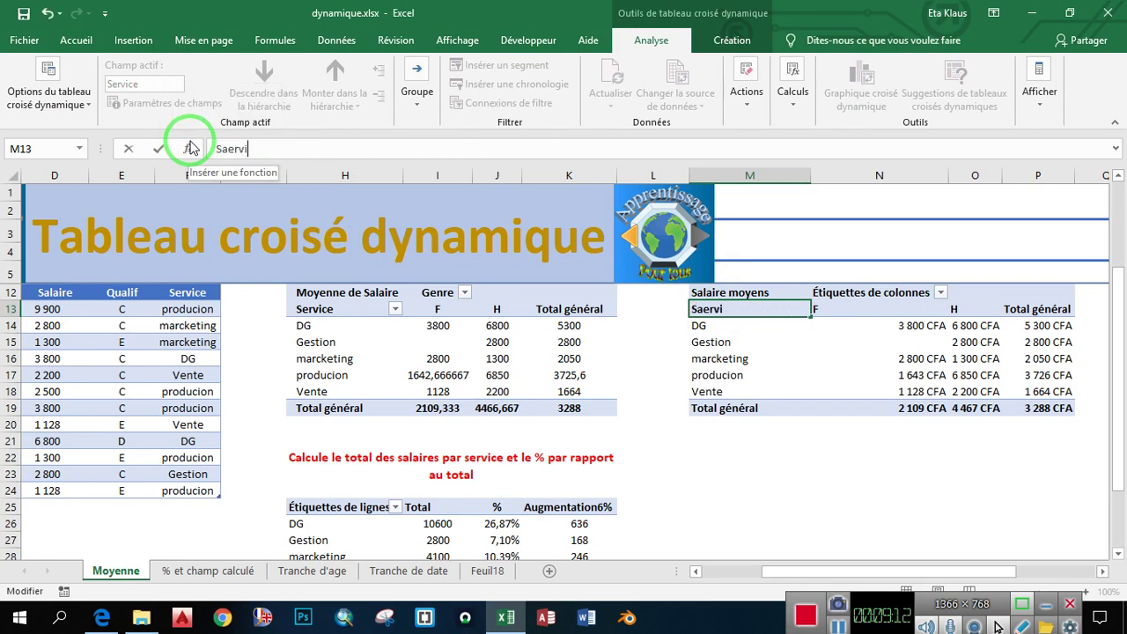
- Rename the new pivot table's column-label header to "Genre" and its "Total général" header to "Total"
left_click(869, 295)
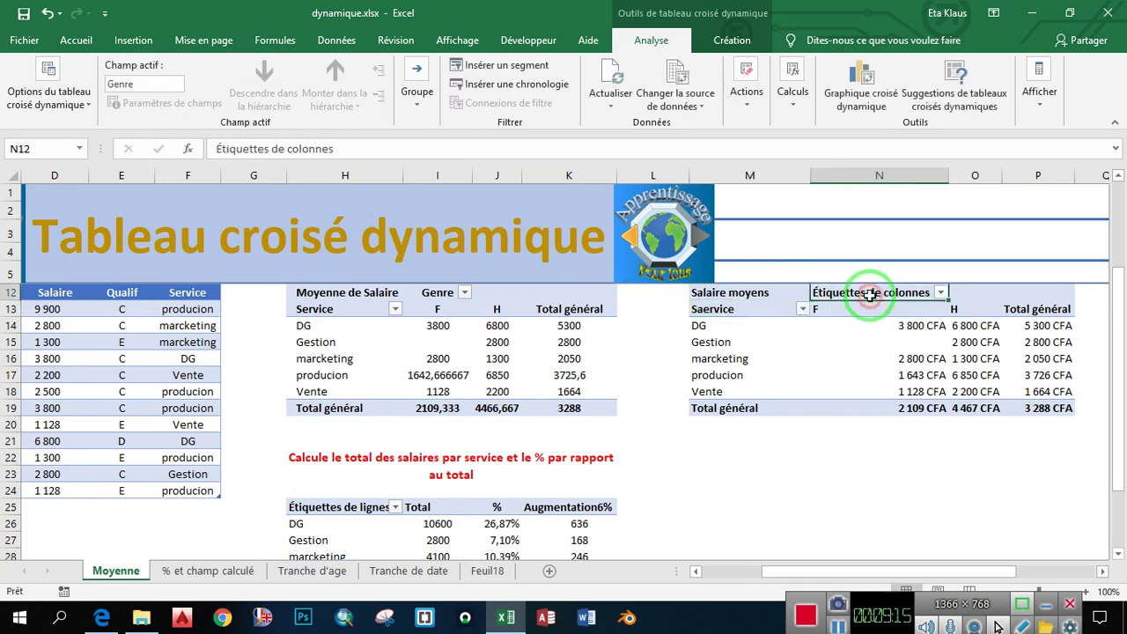
left_click(482, 148)
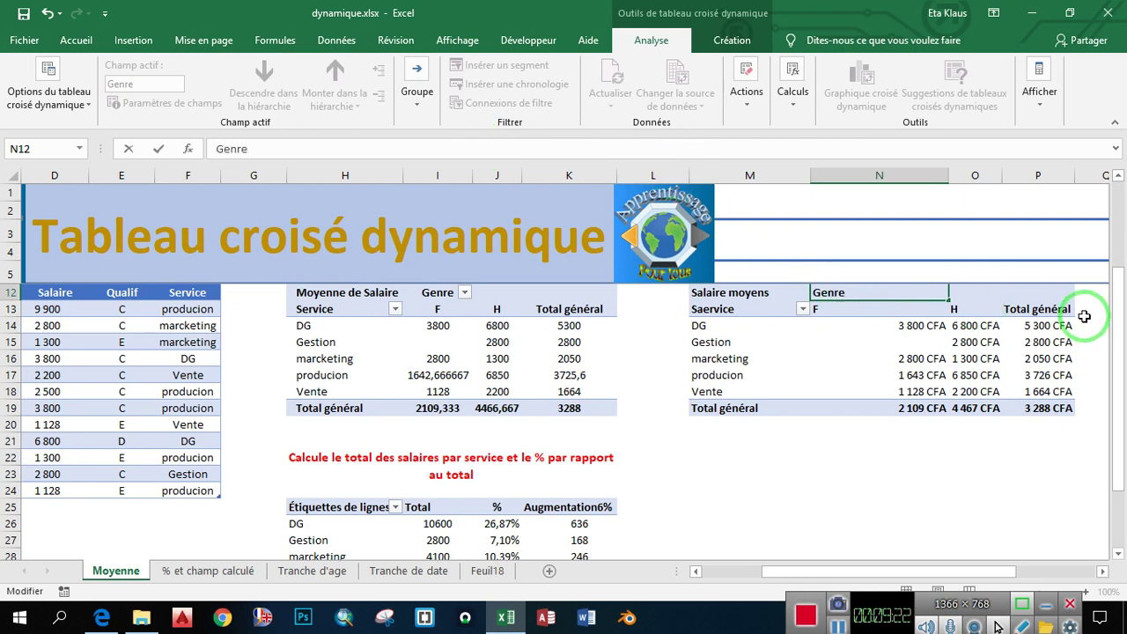
left_click(1057, 308)
left_click(498, 146)
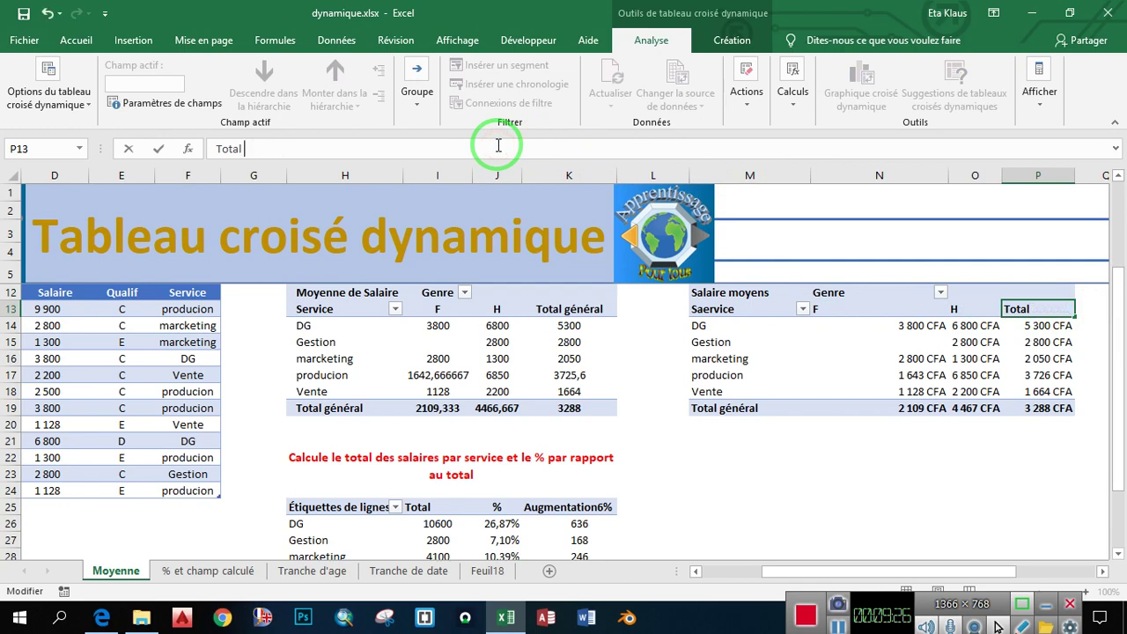
key("Return")
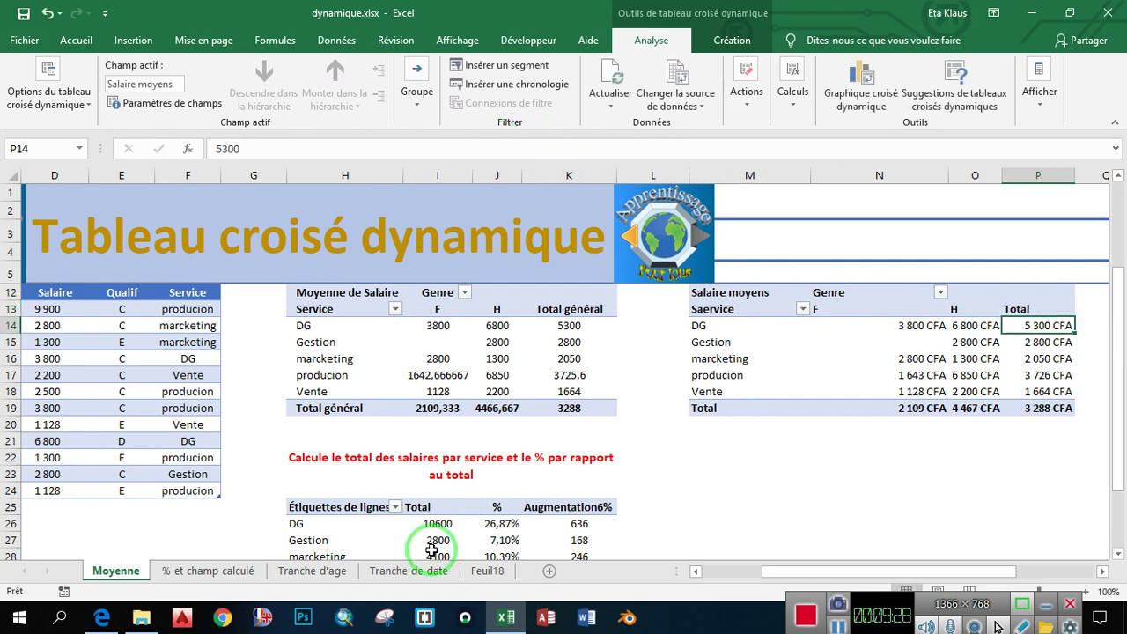
- Compare the new pivot table with the model for average salaries, and examine the model for salary totals, percentages and Augmentation6% by service
left_click(801, 377)
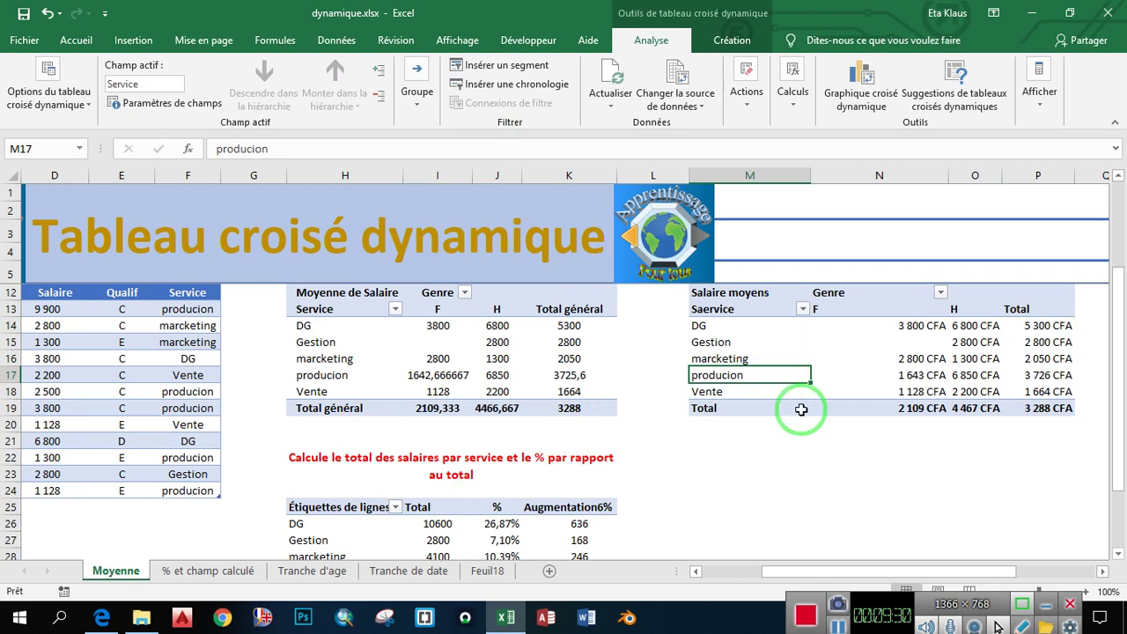
scroll(797, 415, "down", 2)
scroll(827, 406, "up", 4)
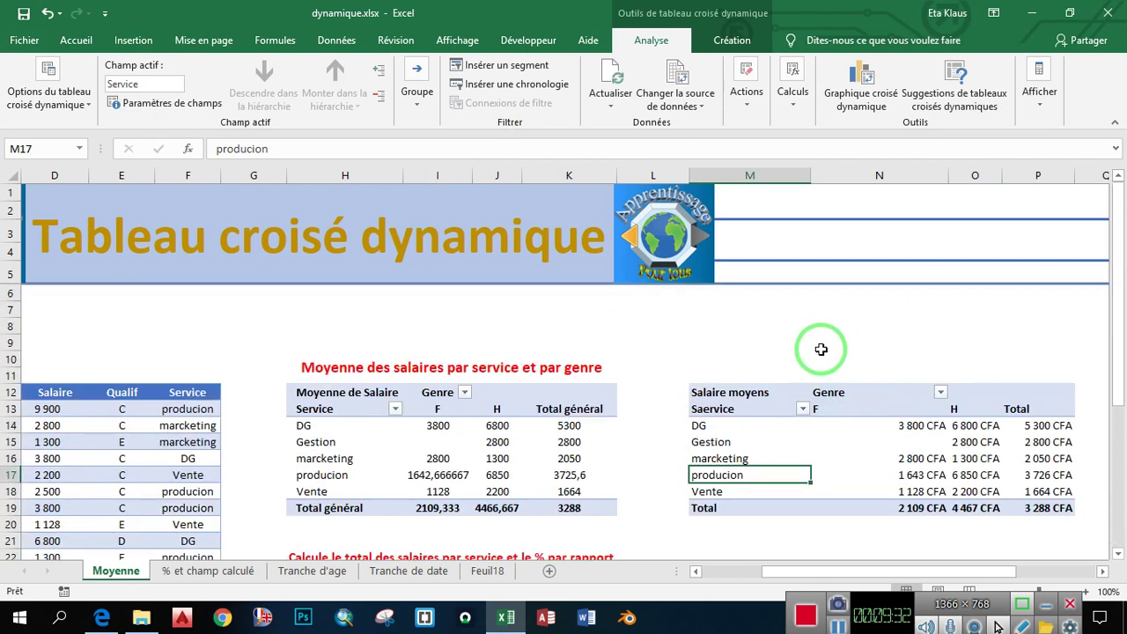
scroll(704, 370, "down", 1)
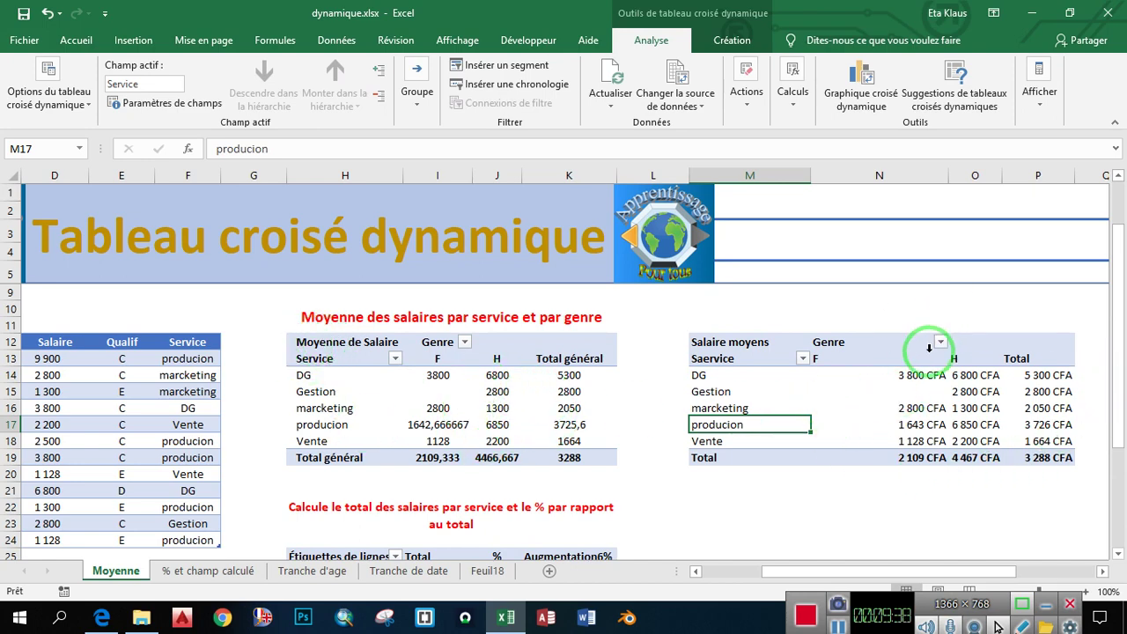
scroll(782, 393, "down", 2)
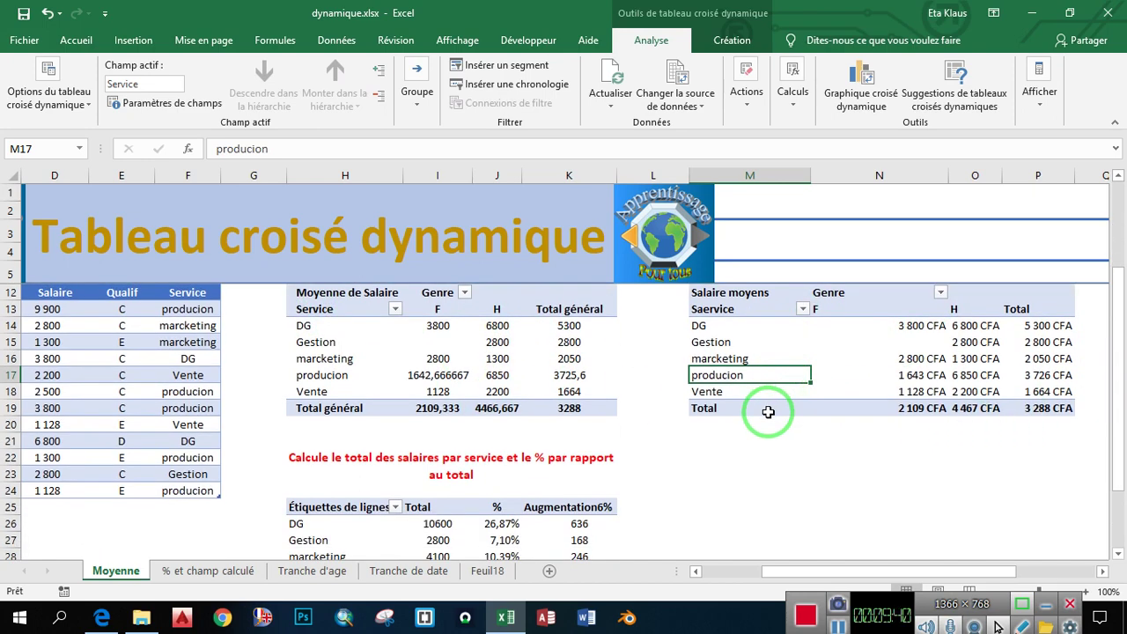
scroll(621, 462, "down", 2)
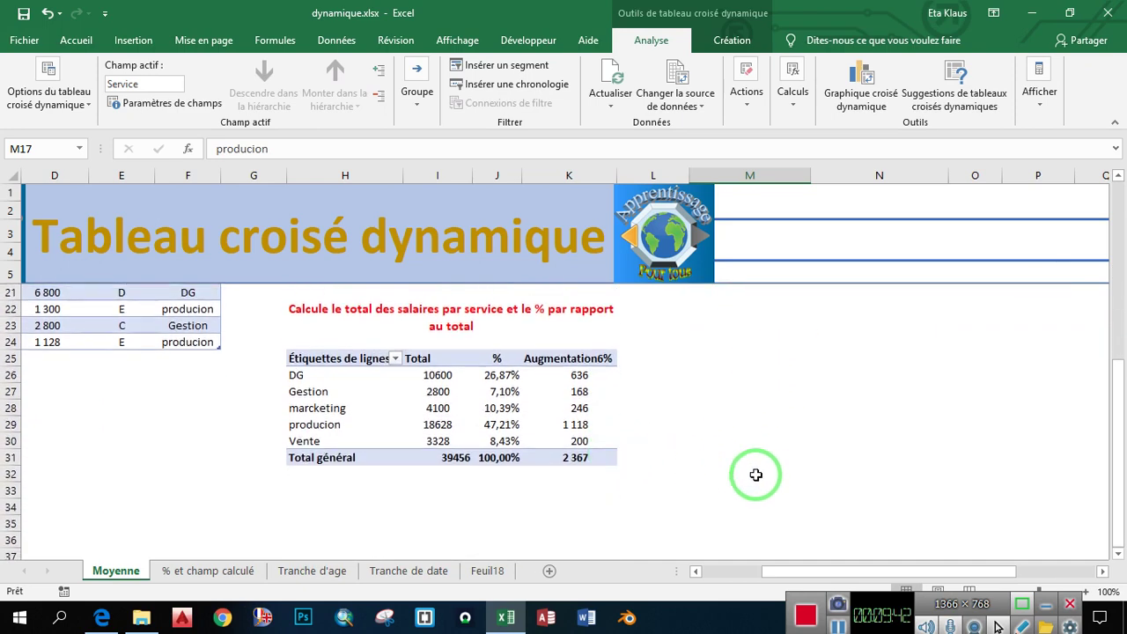
scroll(792, 473, "up", 3)
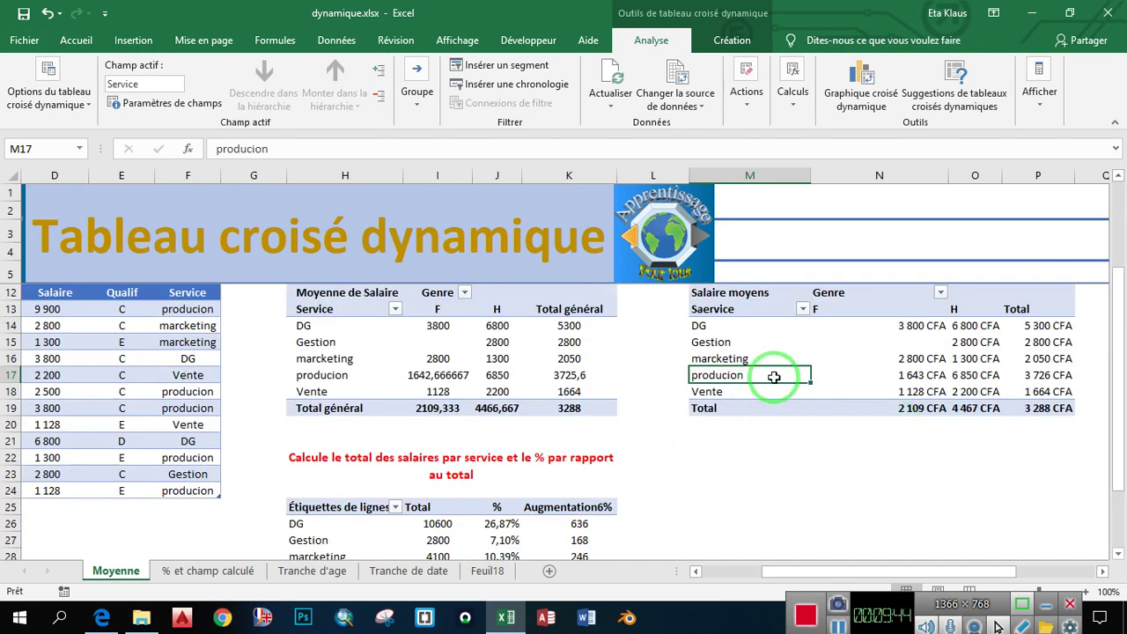
scroll(775, 432, "up", 2)
scroll(660, 440, "down", 2)
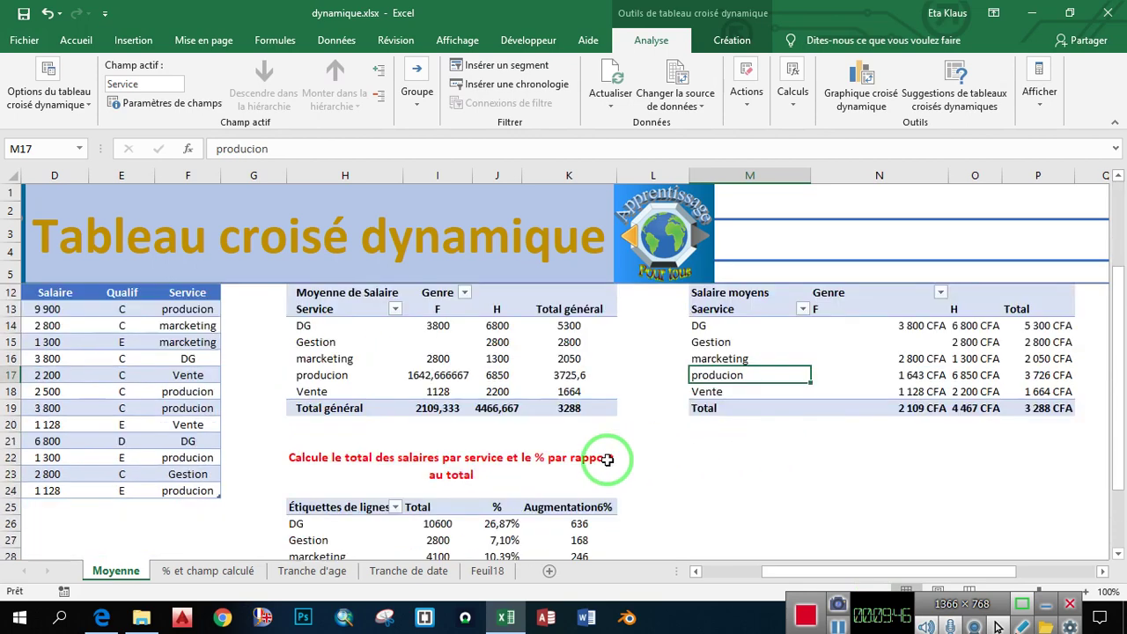
scroll(466, 454, "down", 1)
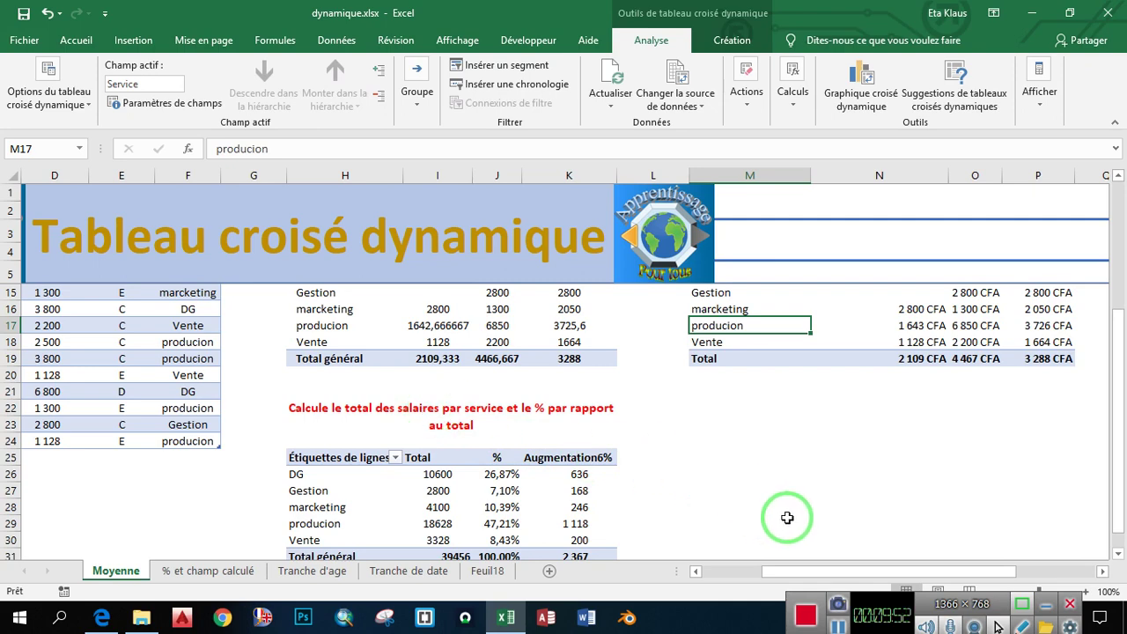
scroll(787, 517, "up", 2)
scroll(787, 518, "down", 1)
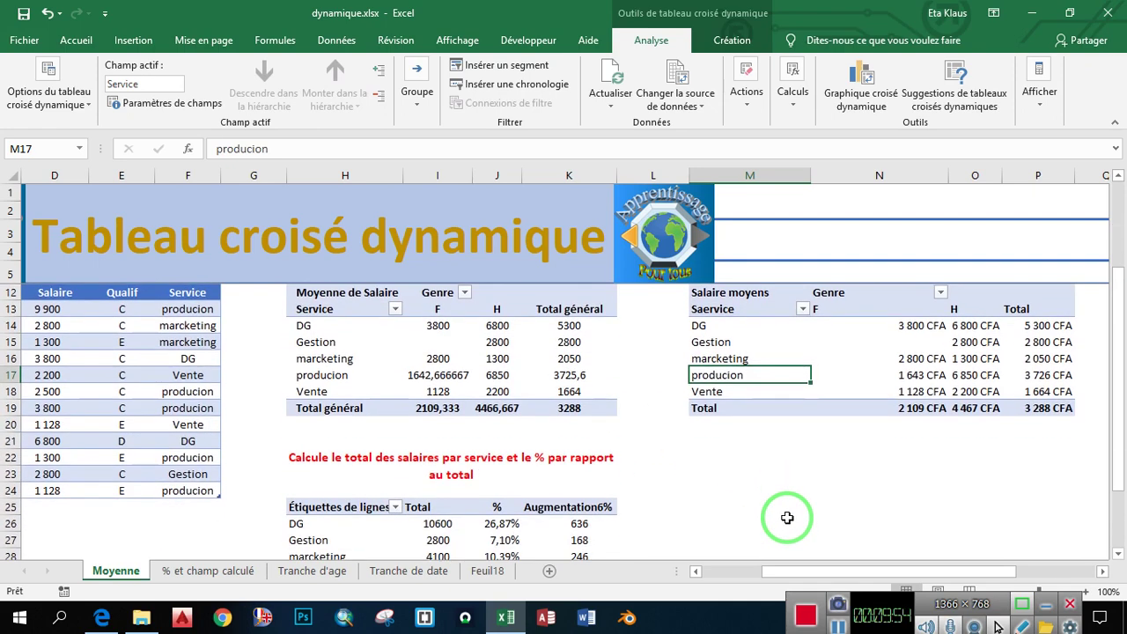
scroll(785, 511, "up", 1)
scroll(782, 503, "down", 1)
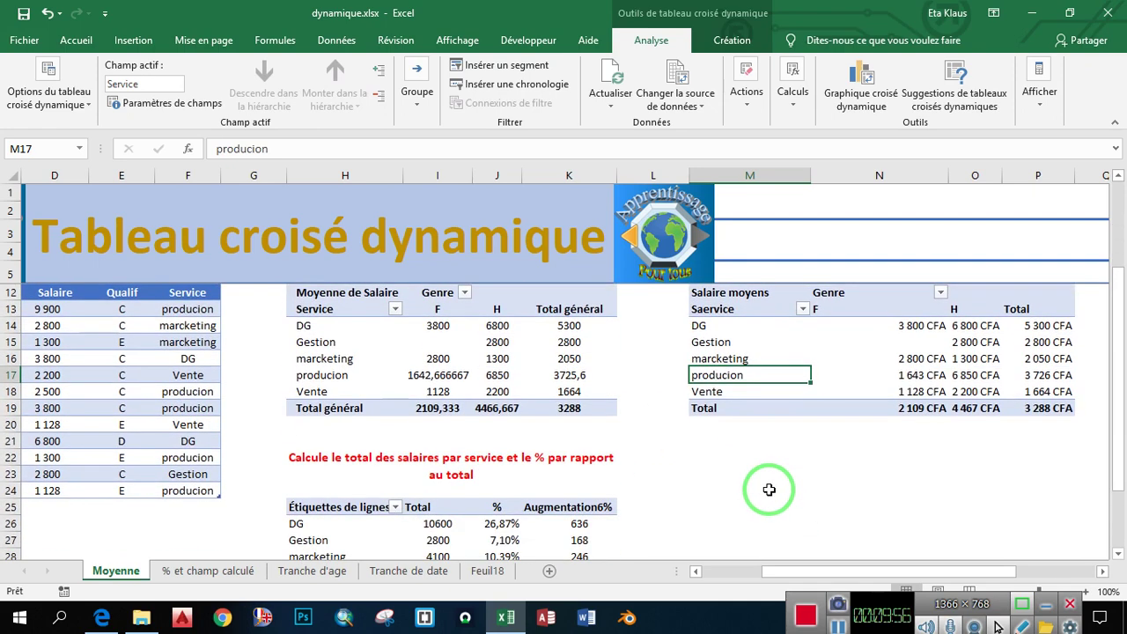
scroll(722, 480, "down", 1)
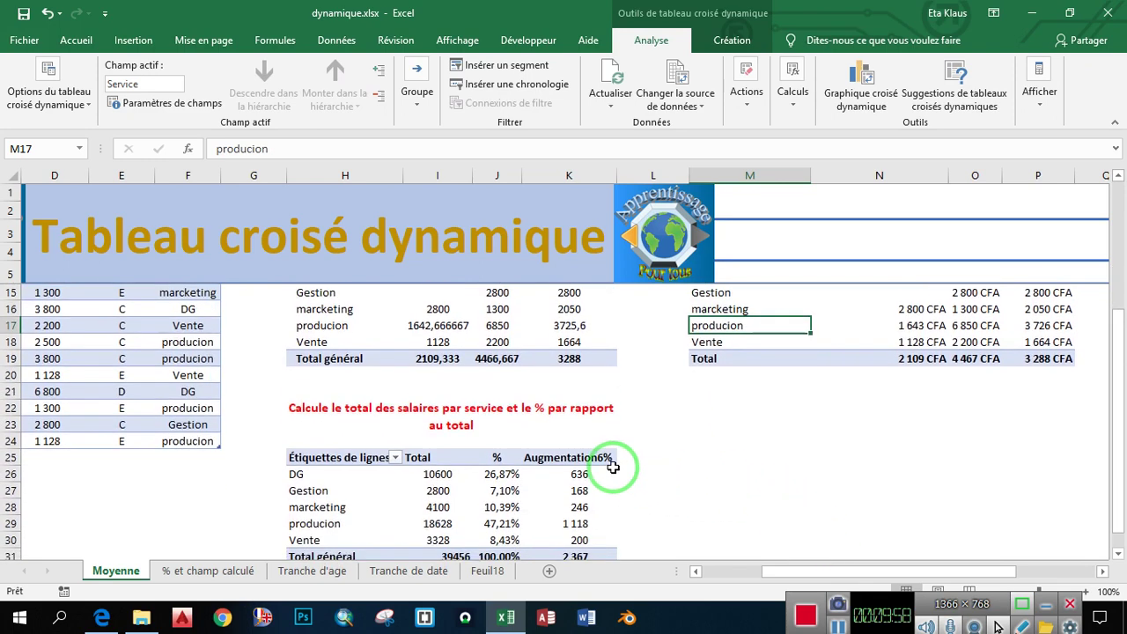
scroll(457, 446, "down", 2)
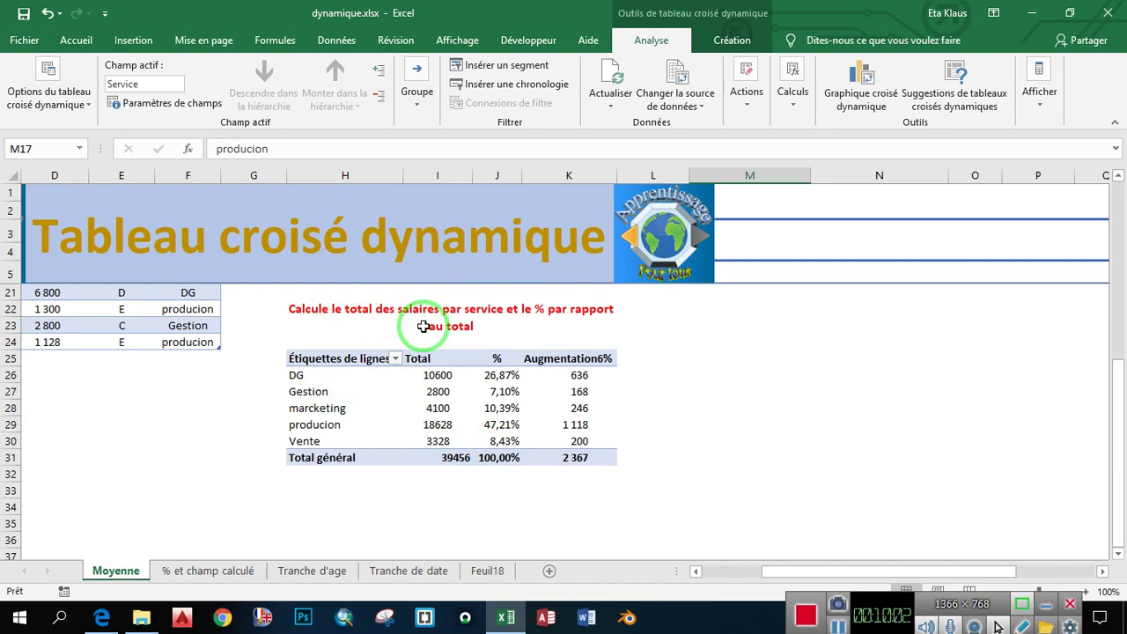
scroll(845, 445, "up", 3)
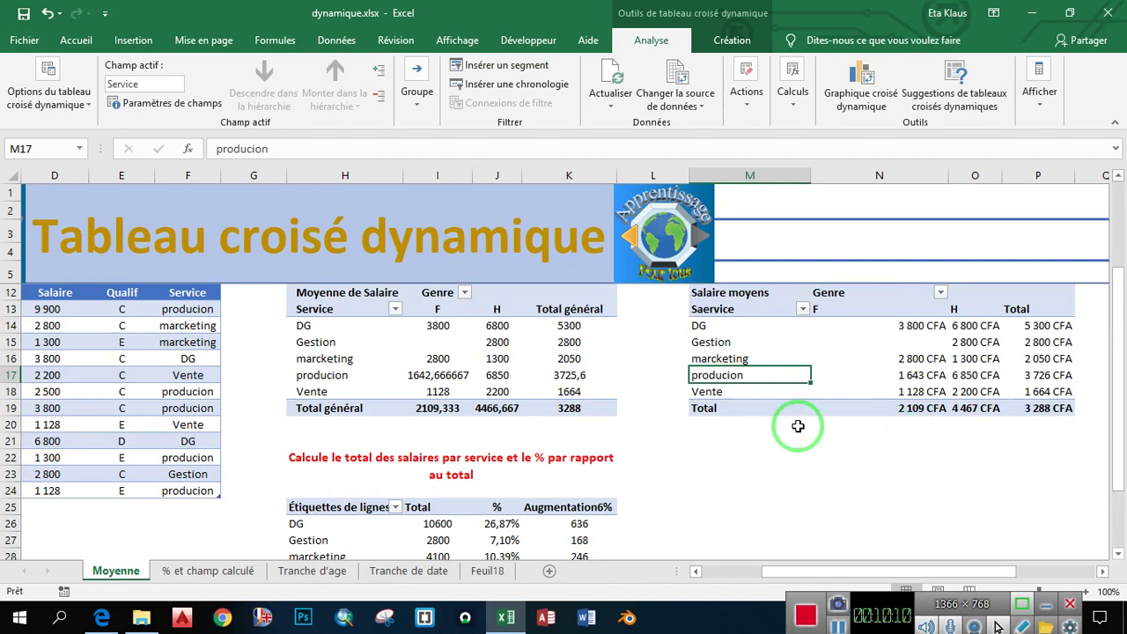
- Look through the other exercise sheets up to Feuil18, and return to Moyenne to review the exercise on salary totals and percentages by service
left_click(199, 573)
left_click(298, 577)
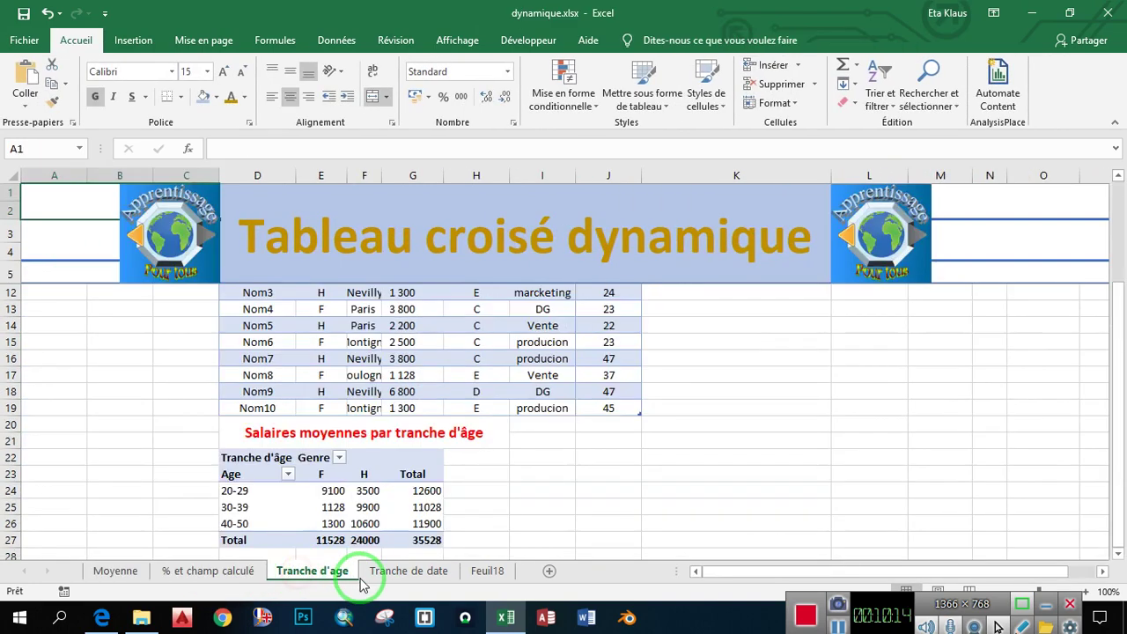
left_click(387, 573)
left_click(493, 573)
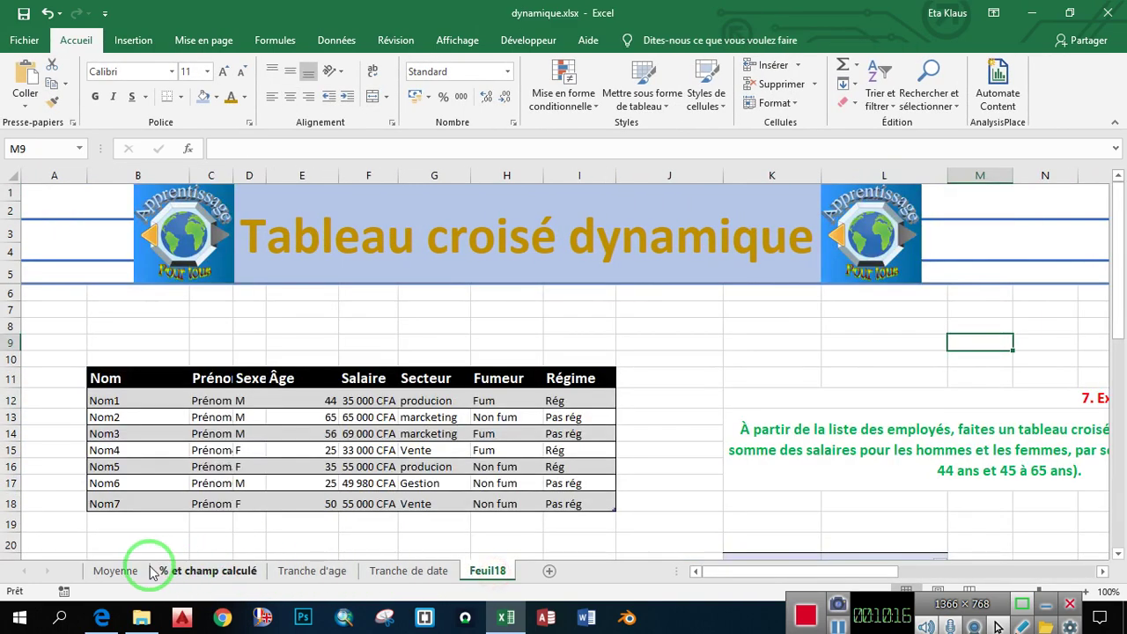
left_click(115, 571)
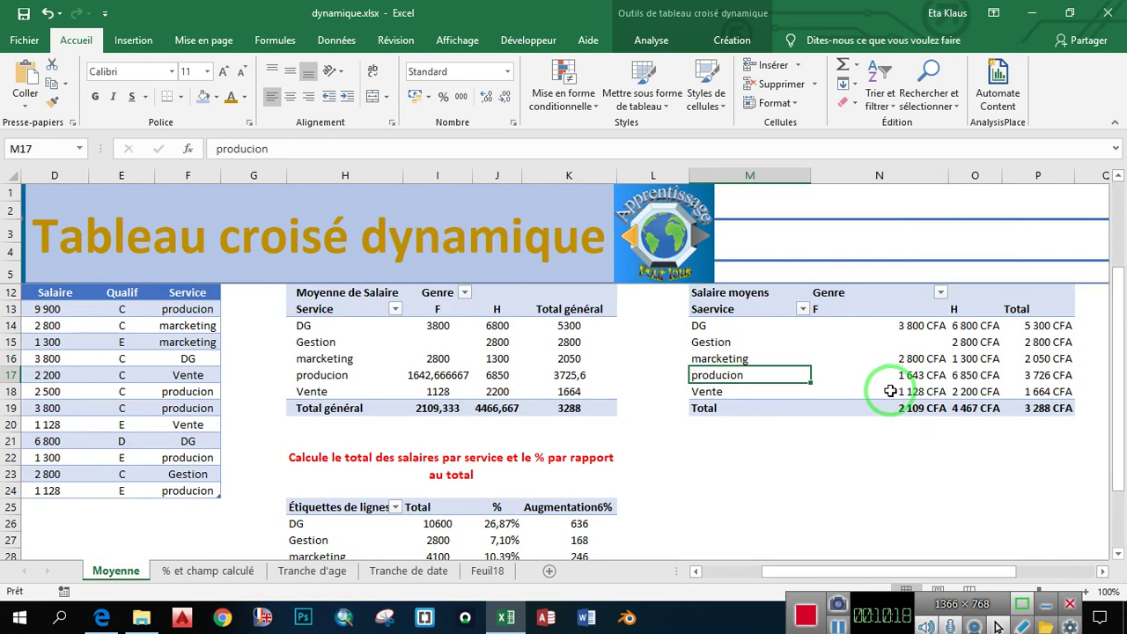
left_click(830, 454)
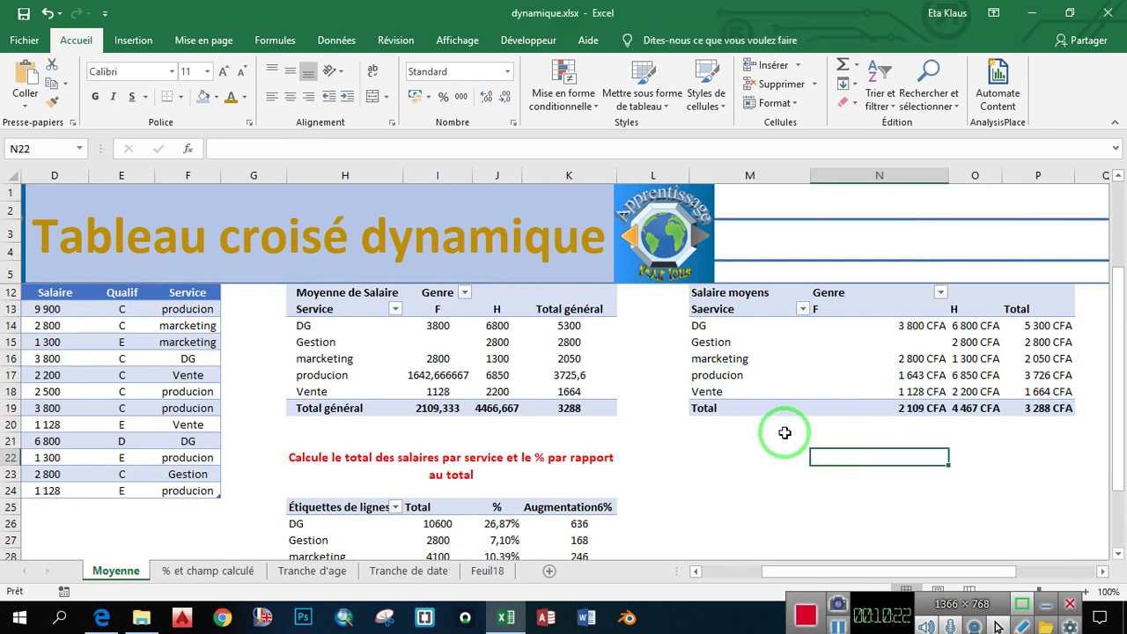
scroll(785, 432, "down", 1)
scroll(784, 433, "up", 1)
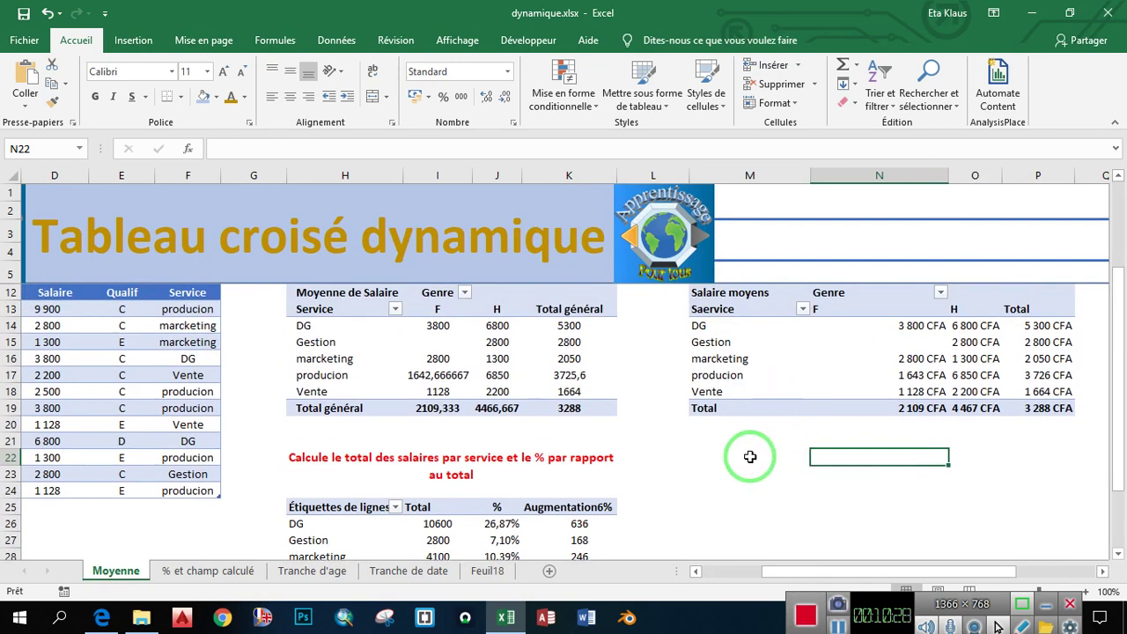
scroll(750, 456, "down", 1)
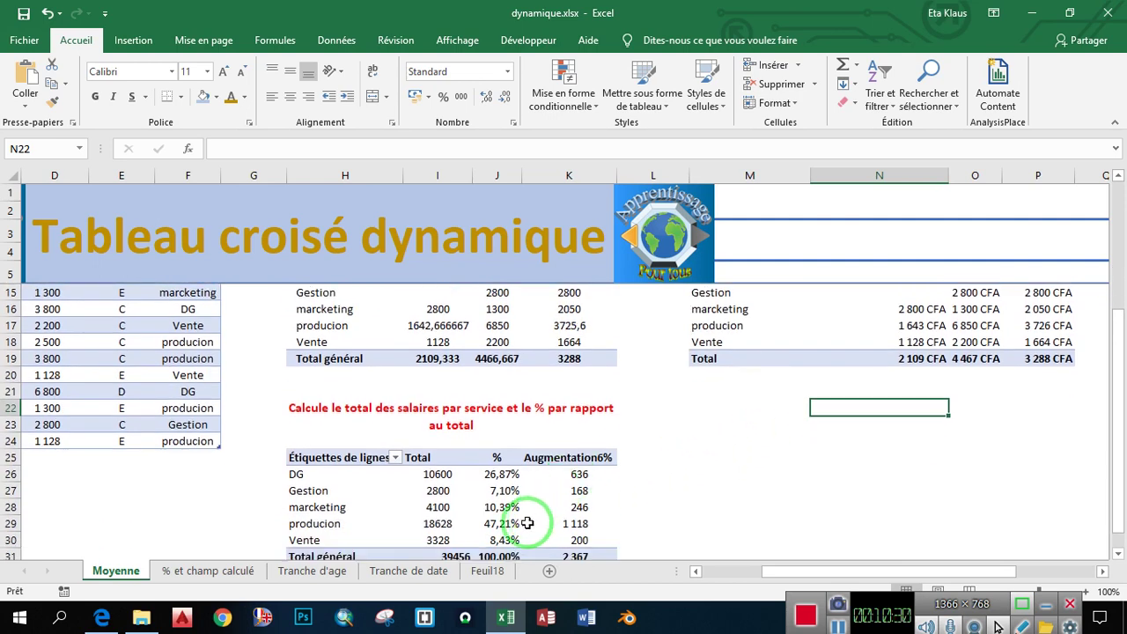